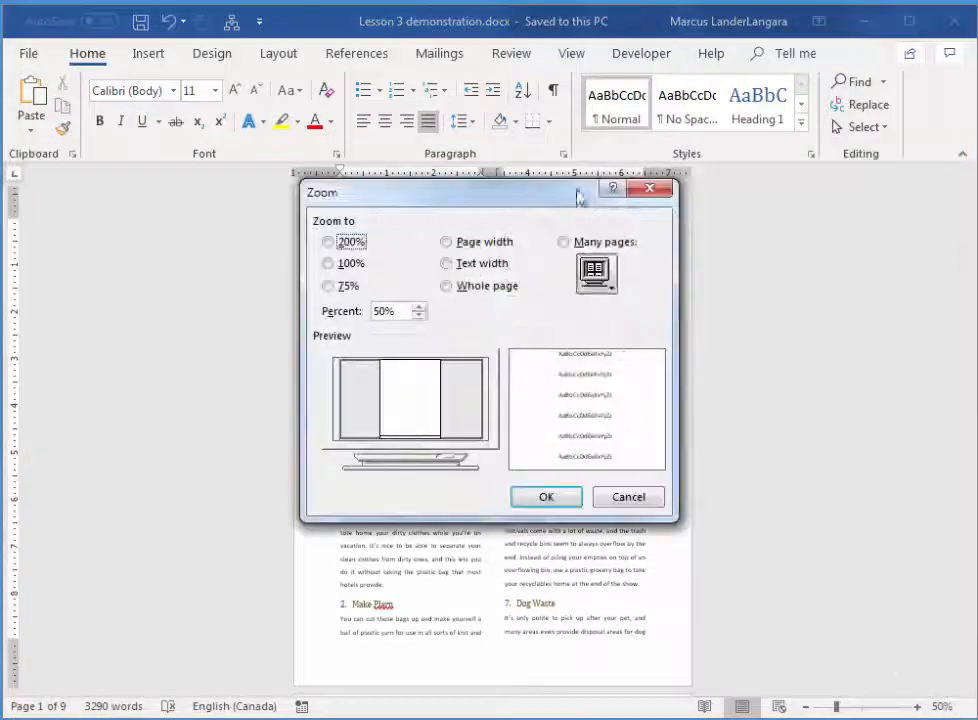
Set the document zoom to Page width and return to the start of the first page
left_click(478, 247)
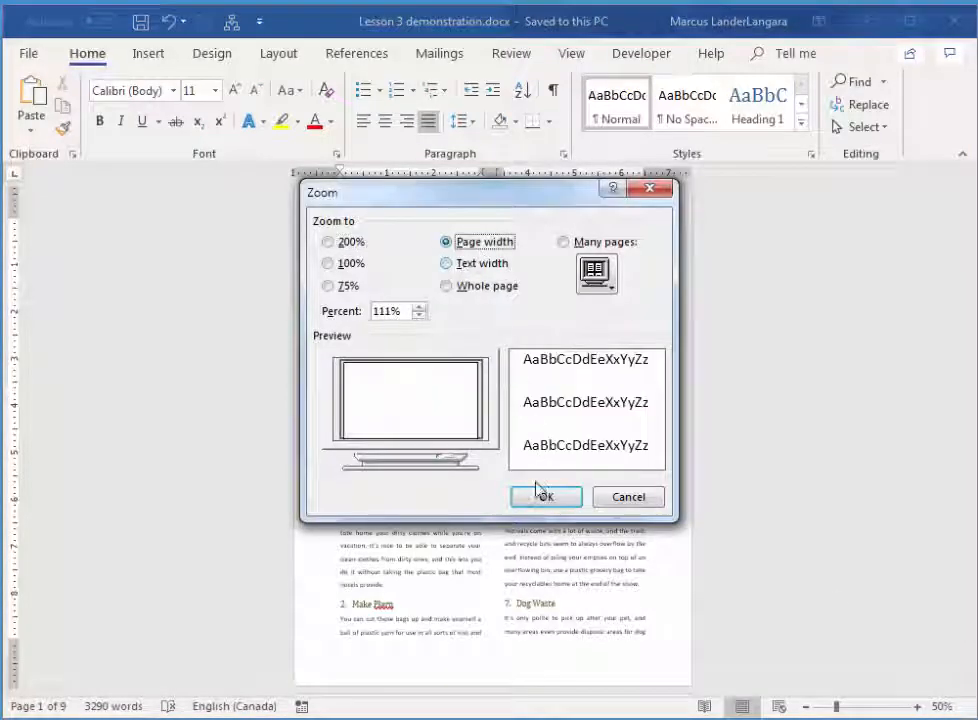
left_click(541, 497)
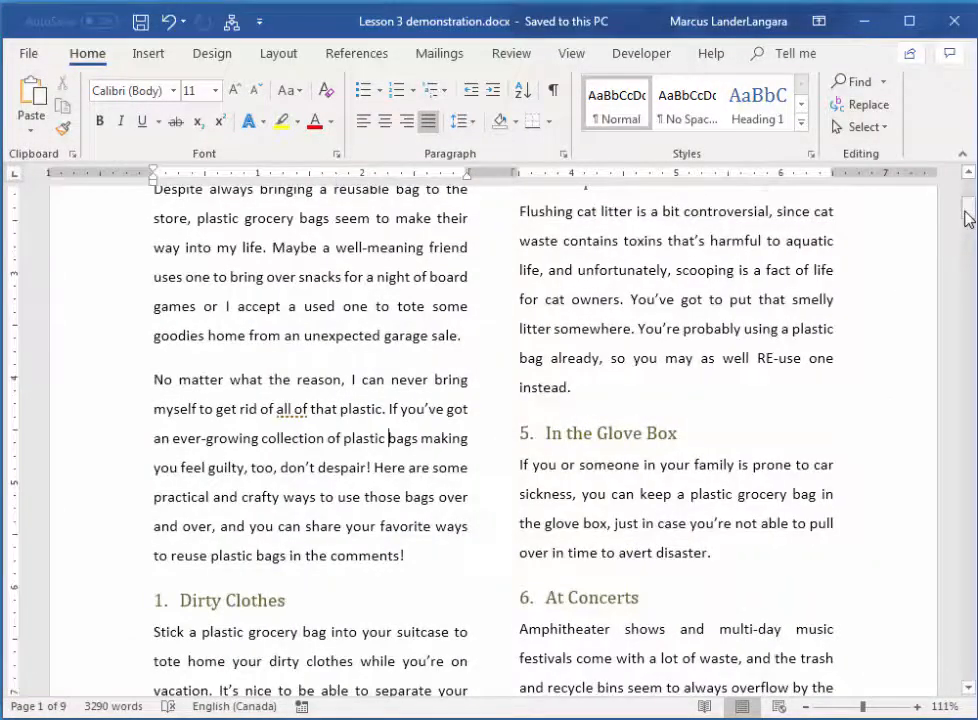
left_click_drag(969, 212, 969, 175)
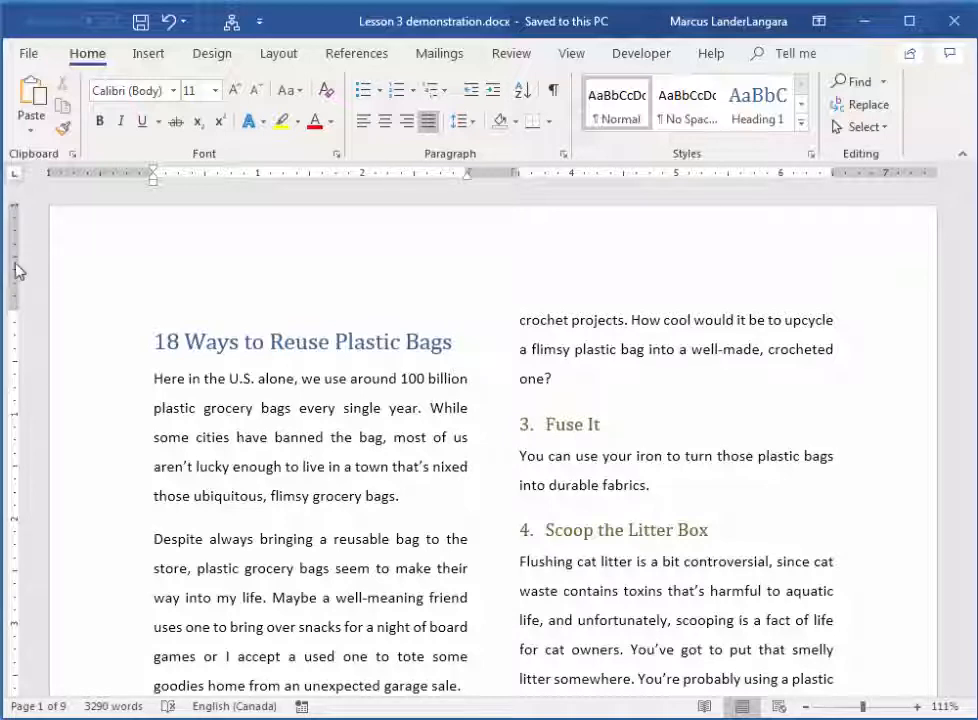
Add the header text "Plastic Bags, Germs, Travel Tips" to the document and close header editing
double_click(168, 245)
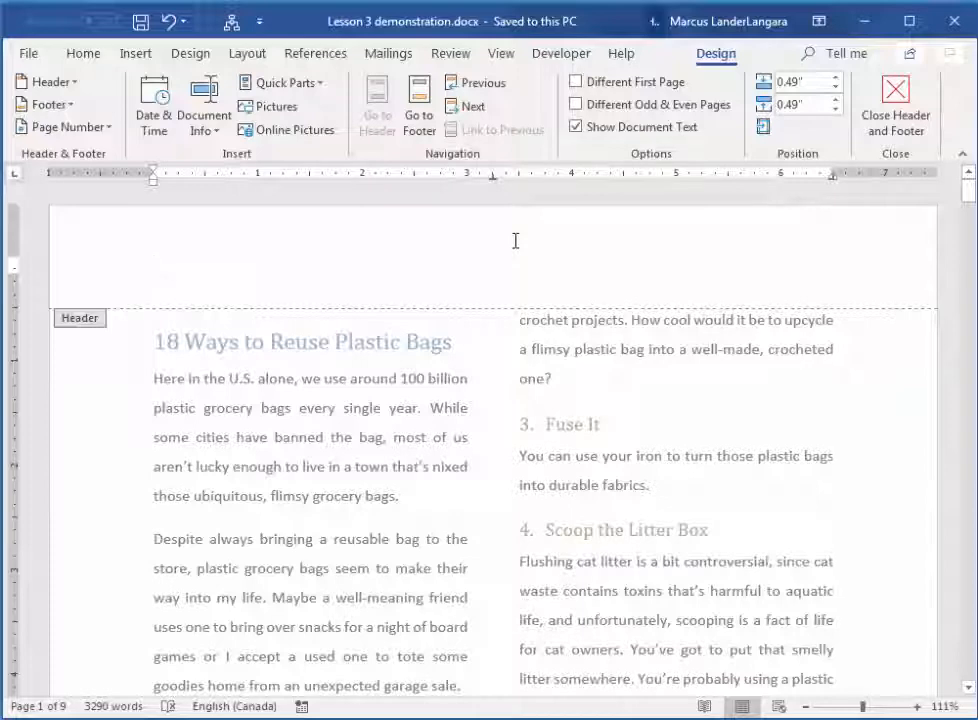
type("18")
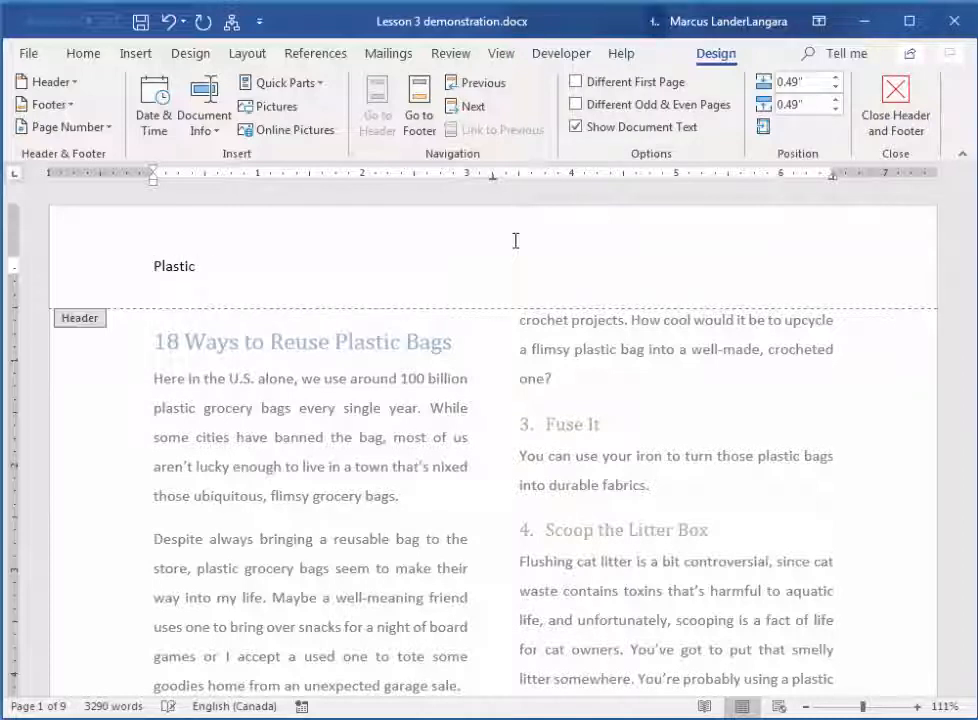
type("Bags, Germs, Travel Tips")
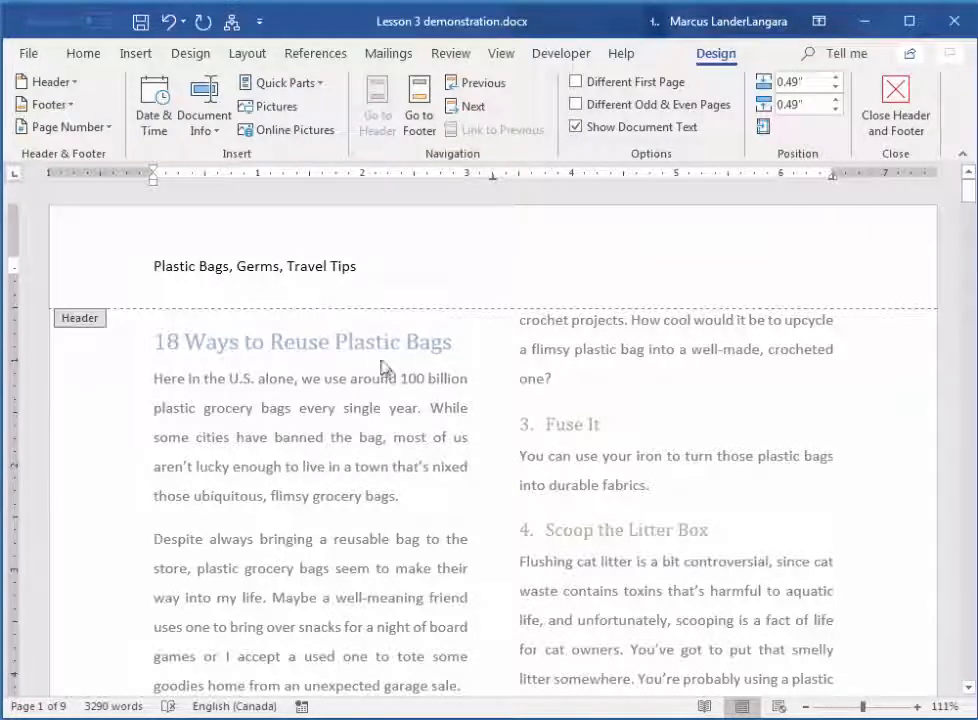
left_click(896, 103)
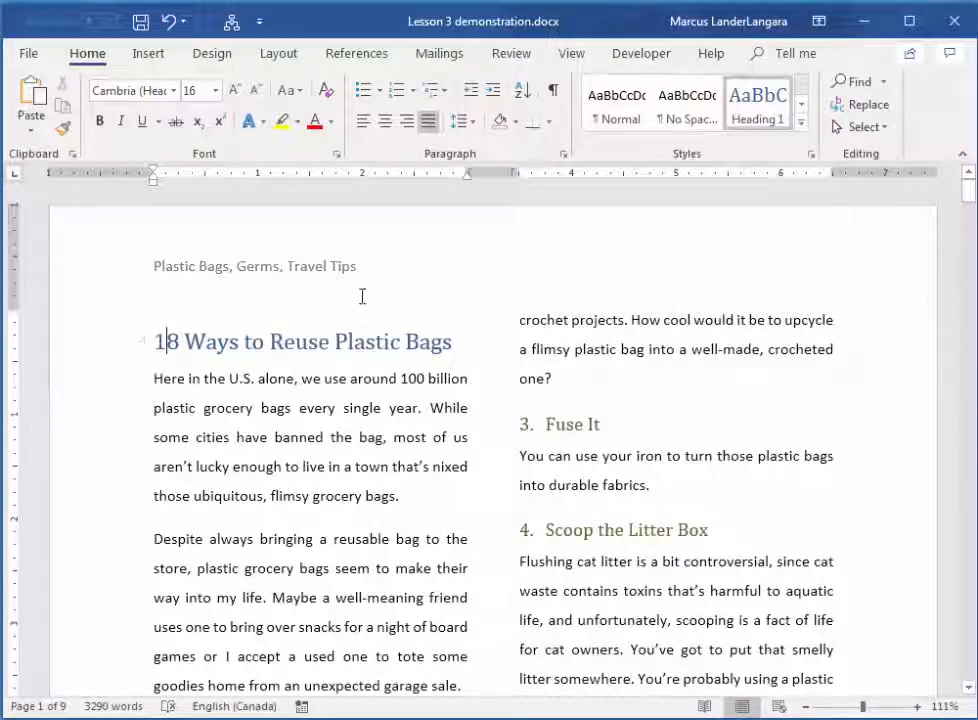
Look through the following pages to check the header on each one, and return to the first page
scroll(409, 412, "down", 2)
scroll(409, 412, "down", 15)
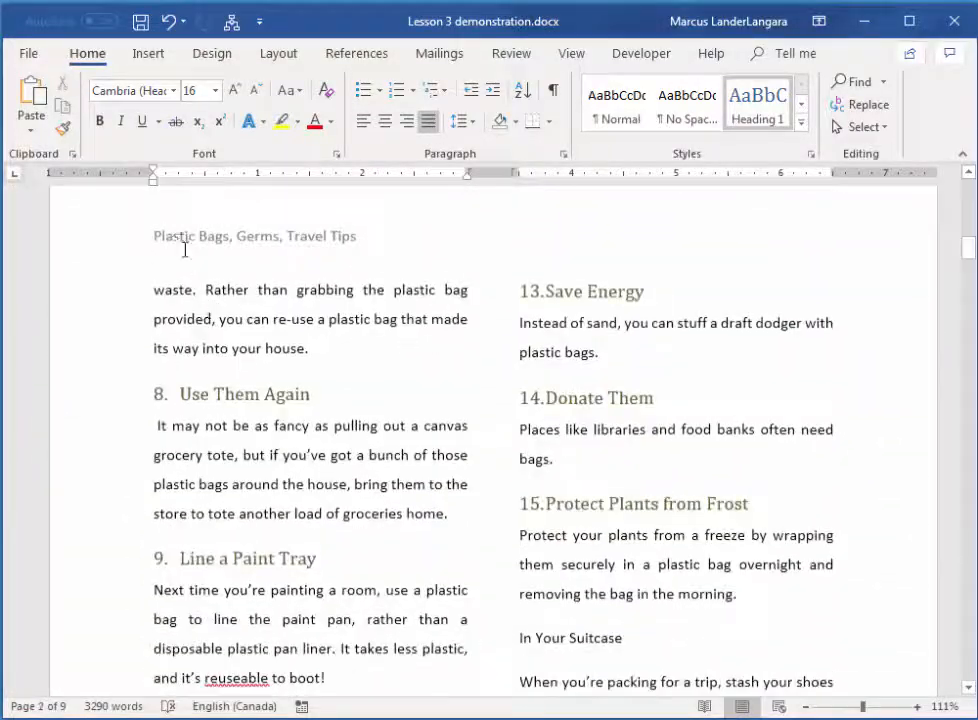
scroll(323, 389, "down", 15)
scroll(344, 406, "down", 12)
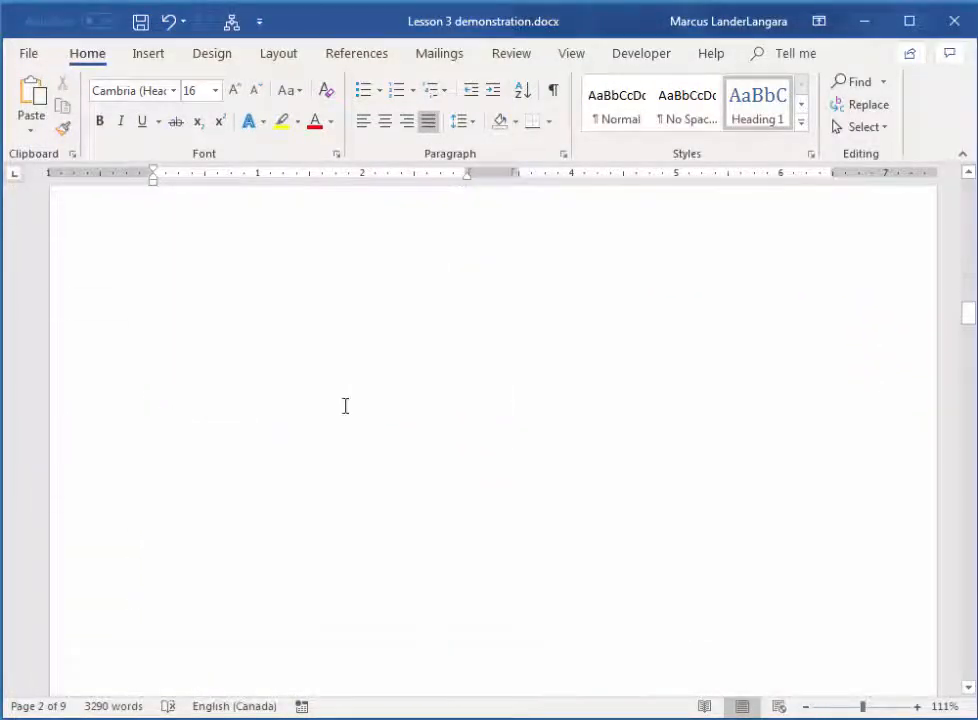
scroll(391, 437, "down", 15)
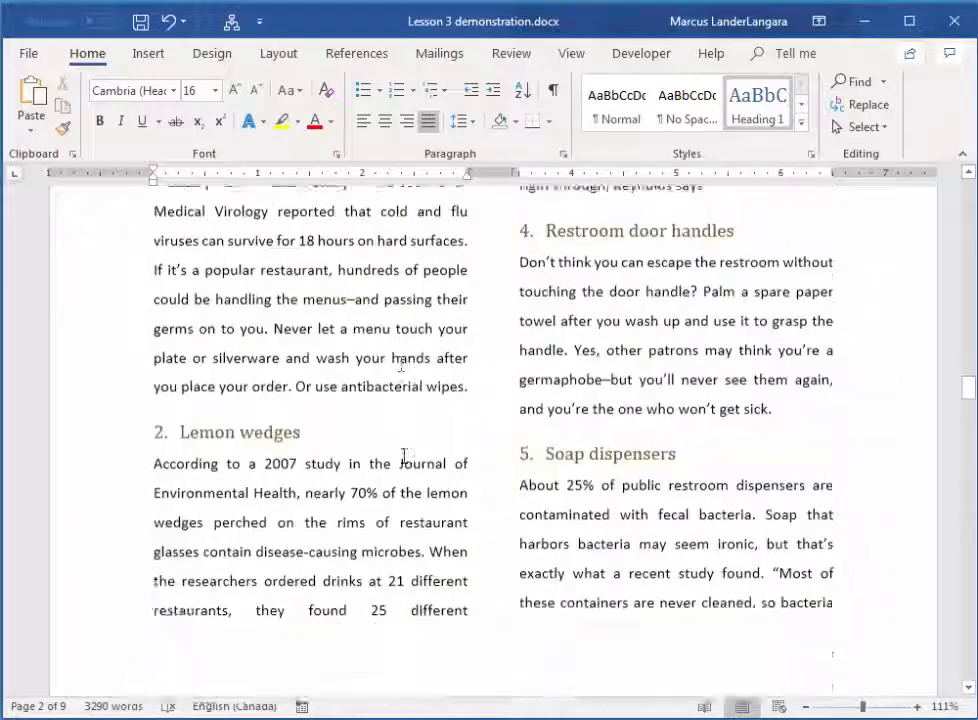
scroll(434, 456, "down", 5)
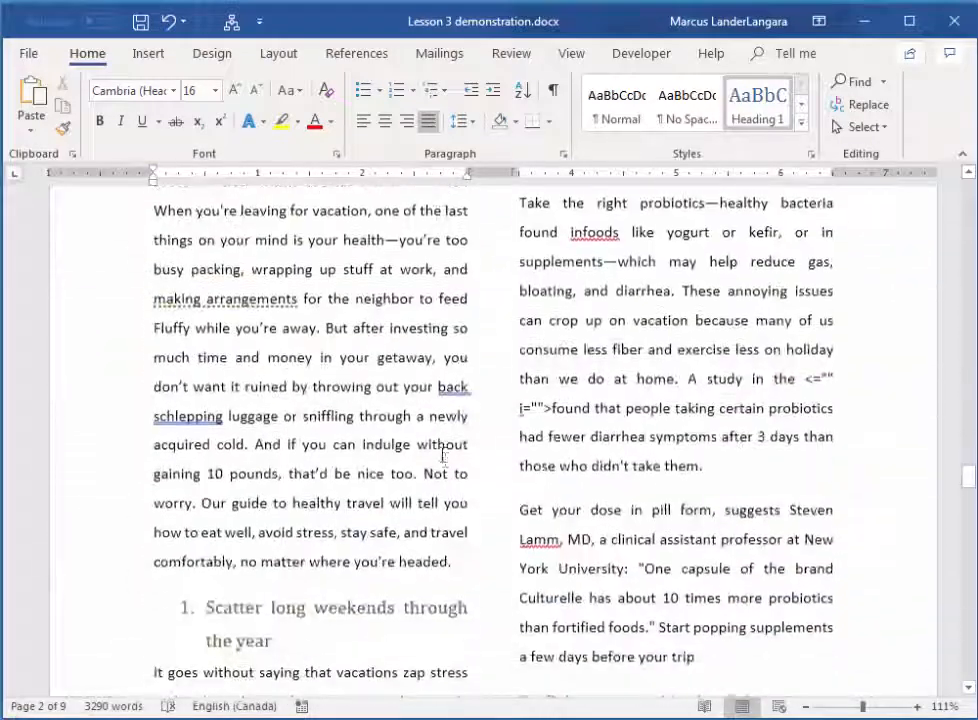
scroll(823, 421, "up", 4)
left_click_drag(968, 463, 972, 165)
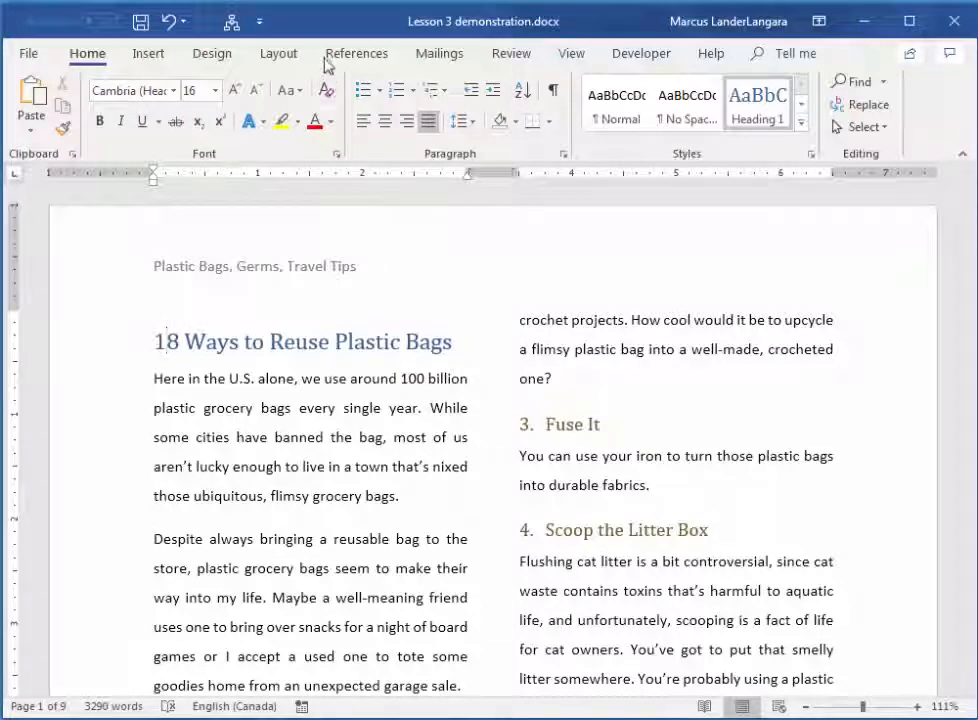
Insert the built-in Grid footer with page numbering and close footer editing
left_click(150, 58)
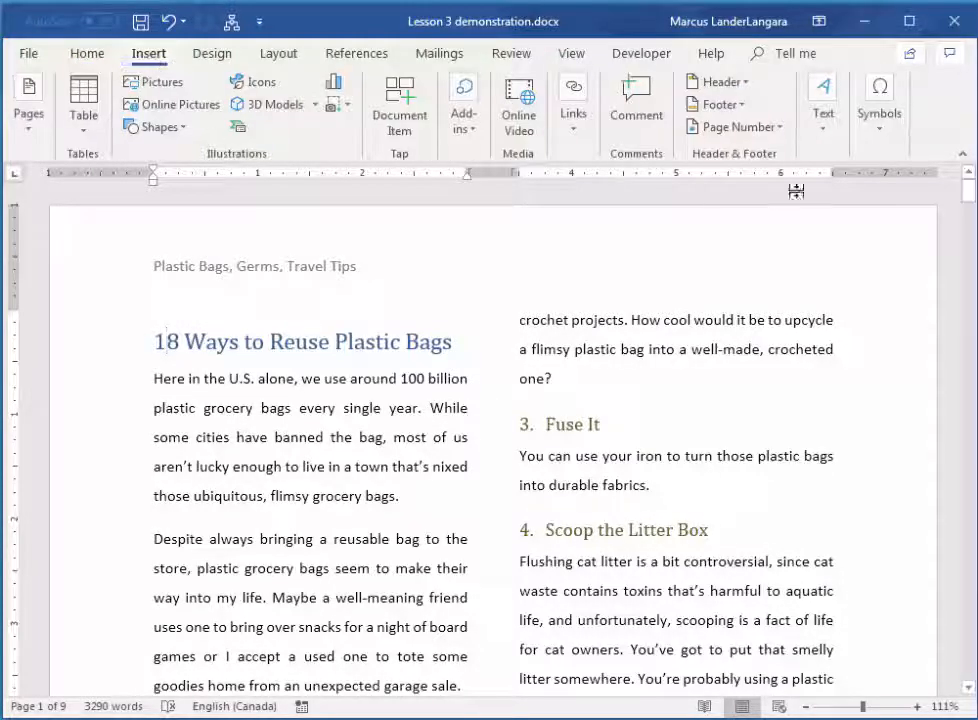
left_click(716, 105)
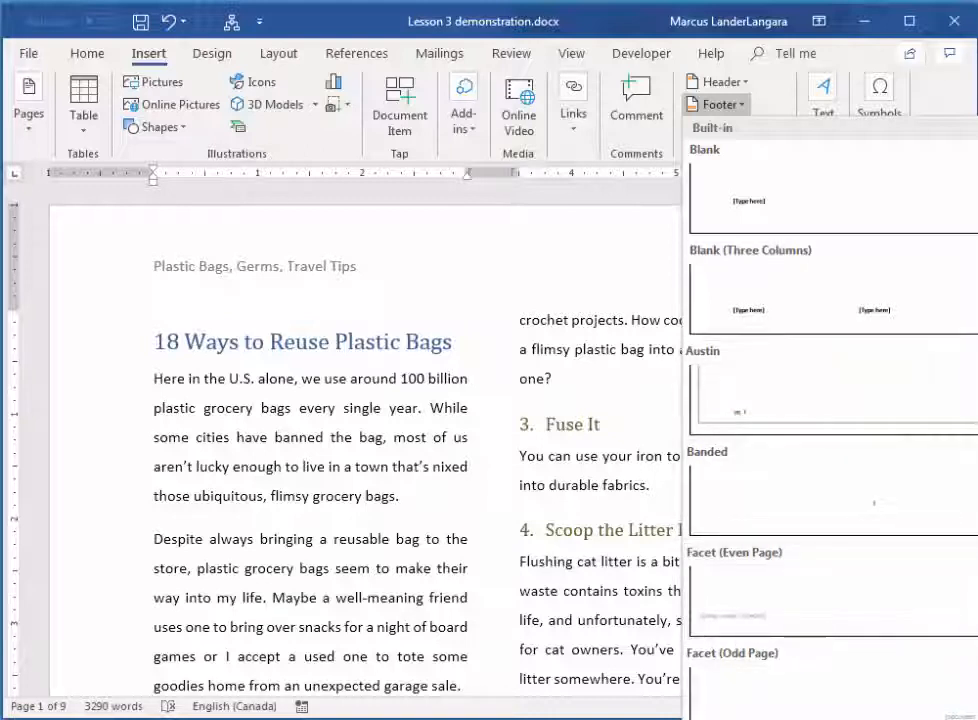
scroll(830, 415, "down", 5)
scroll(830, 415, "down", 1)
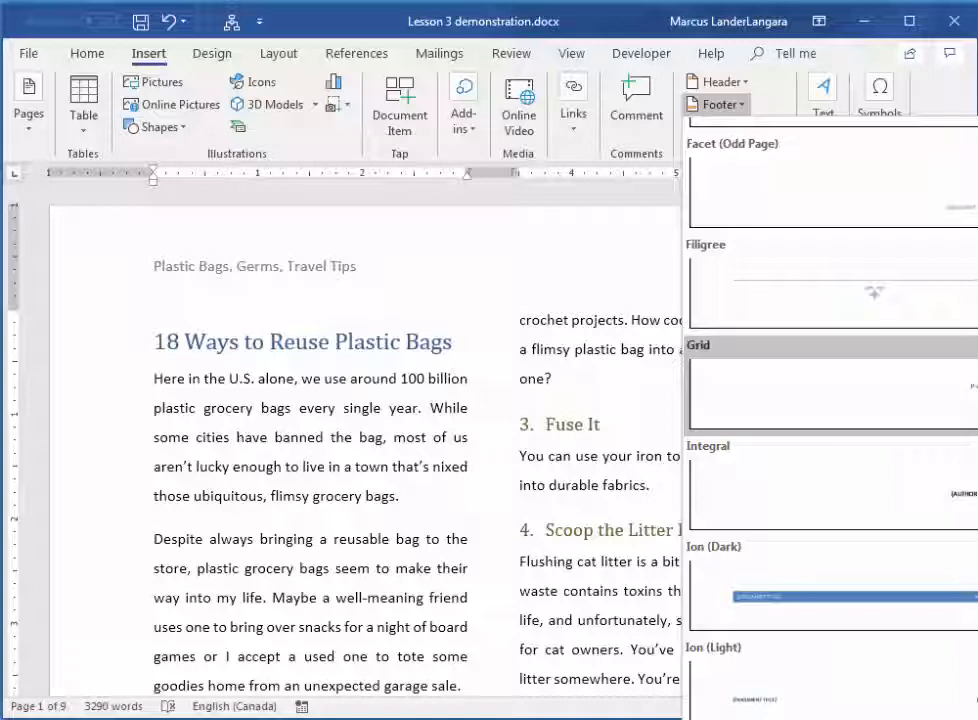
left_click(830, 385)
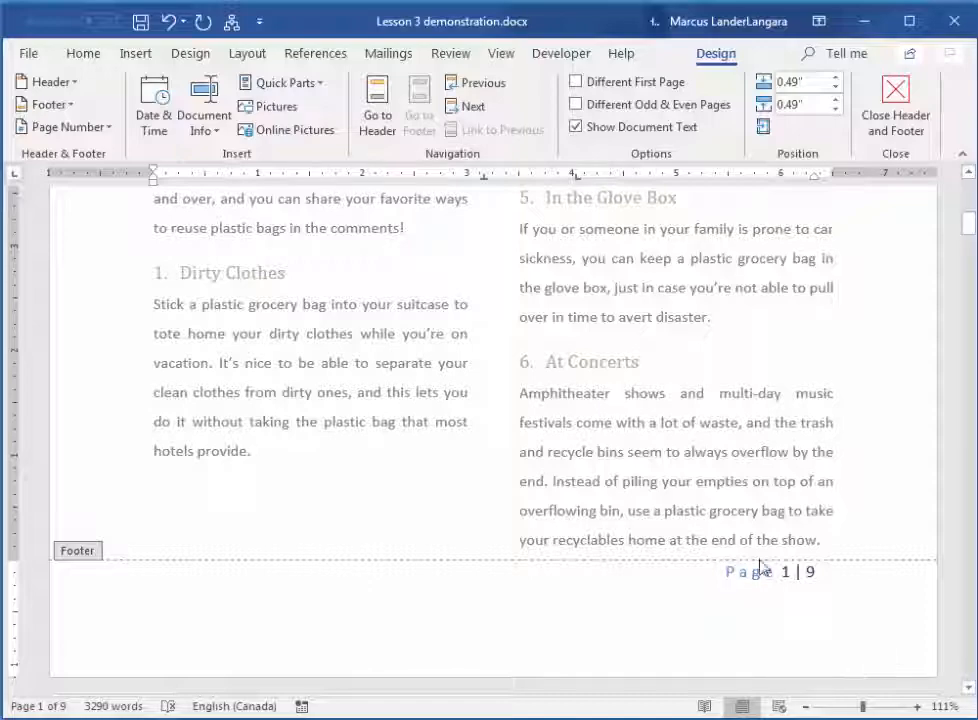
left_click(895, 110)
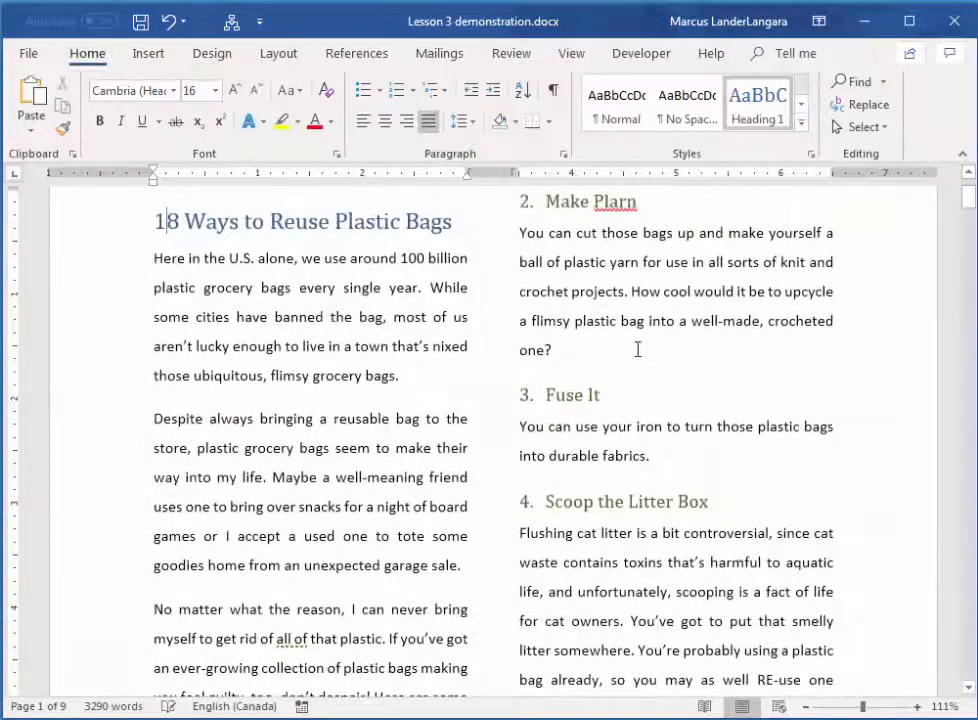
Look through the pages to check the page numbering in the footers, and return to the first page
scroll(866, 380, "down", 2)
scroll(870, 392, "down", 10)
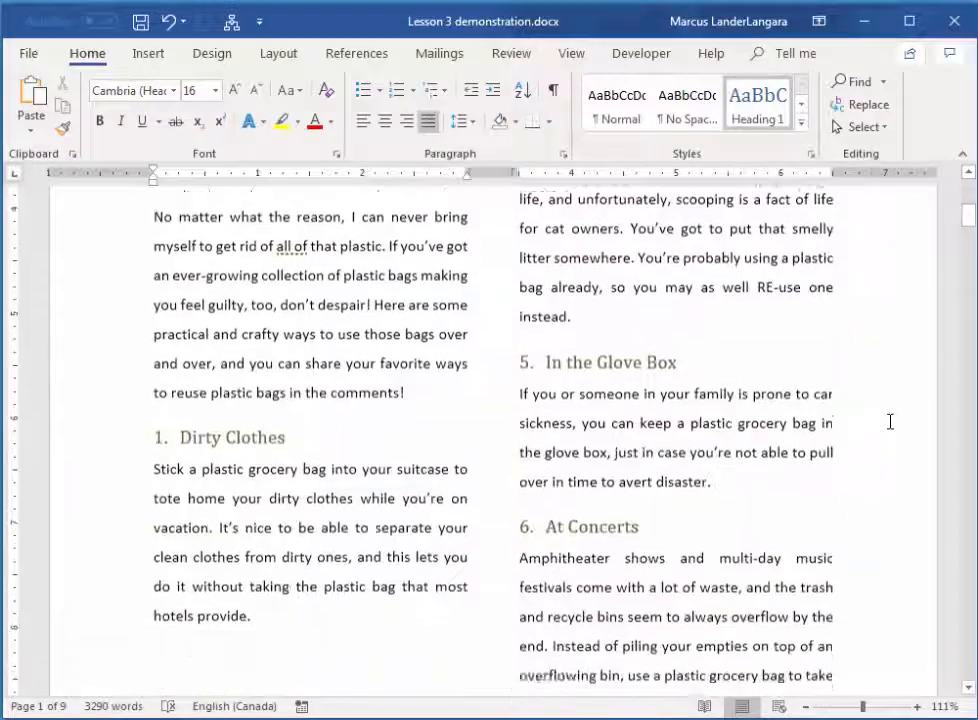
scroll(874, 434, "down", 10)
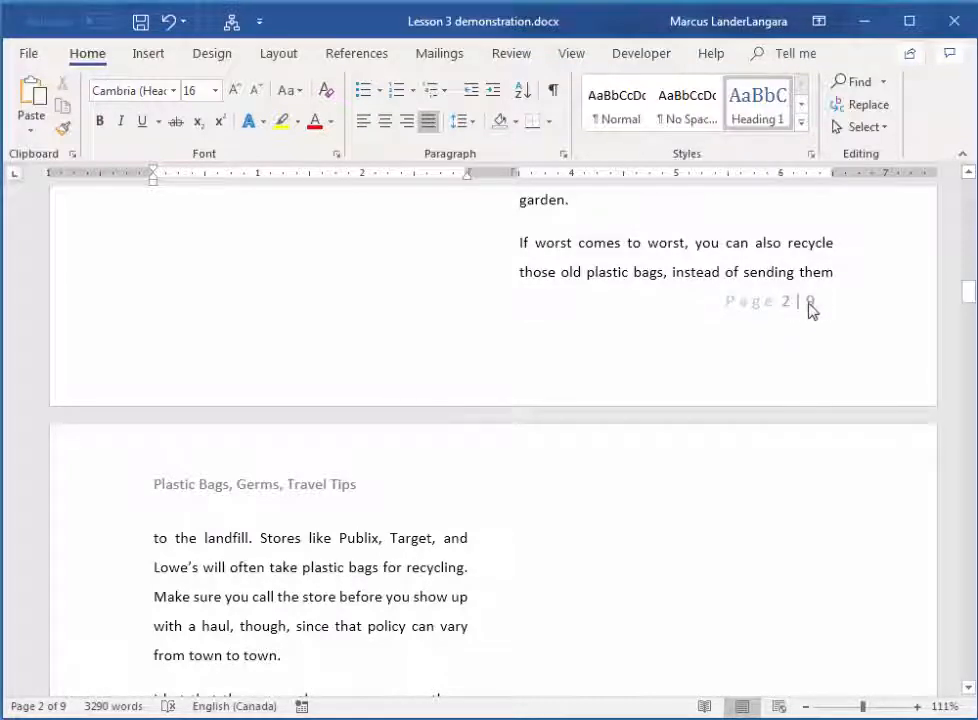
scroll(723, 408, "down", 8)
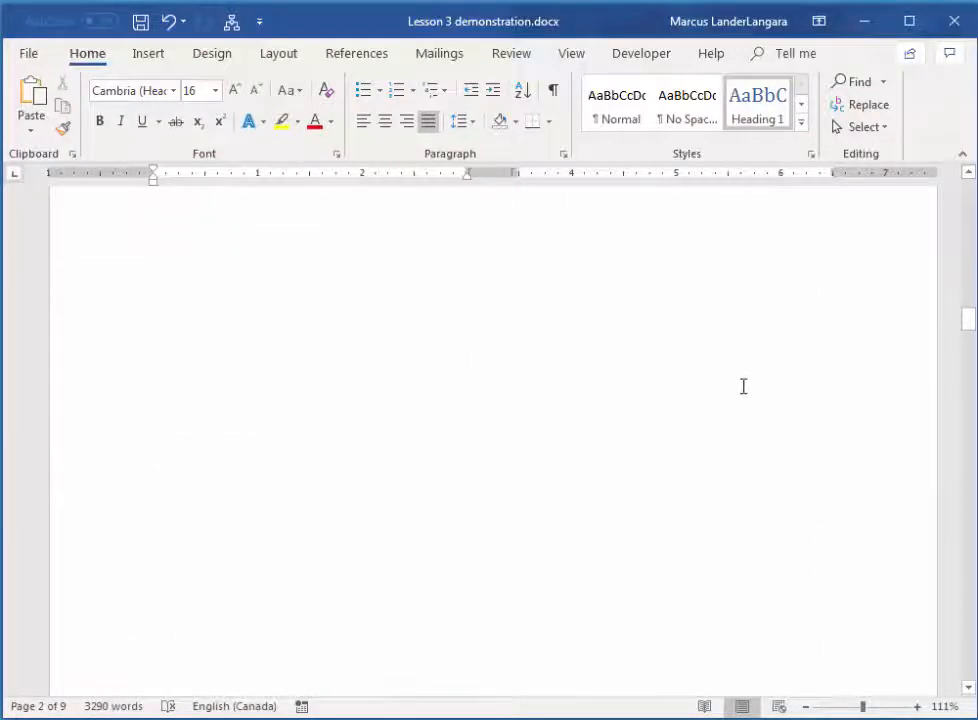
scroll(745, 410, "down", 15)
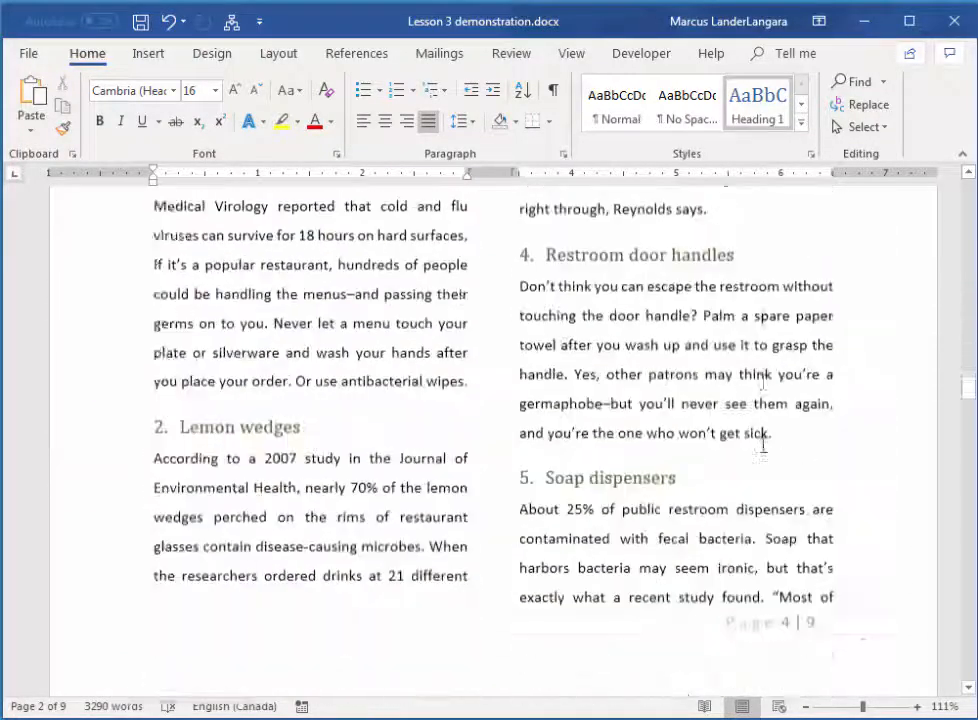
scroll(763, 452, "down", 5)
scroll(813, 342, "up", 3)
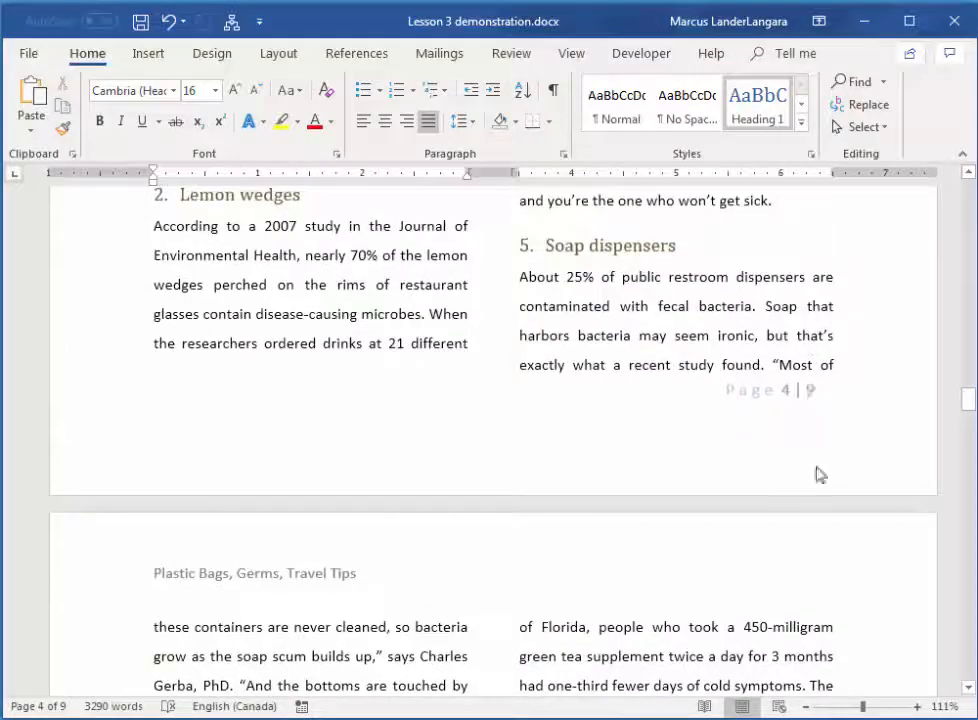
scroll(815, 500, "down", 5)
scroll(926, 454, "up", 4)
left_click_drag(963, 406, 960, 192)
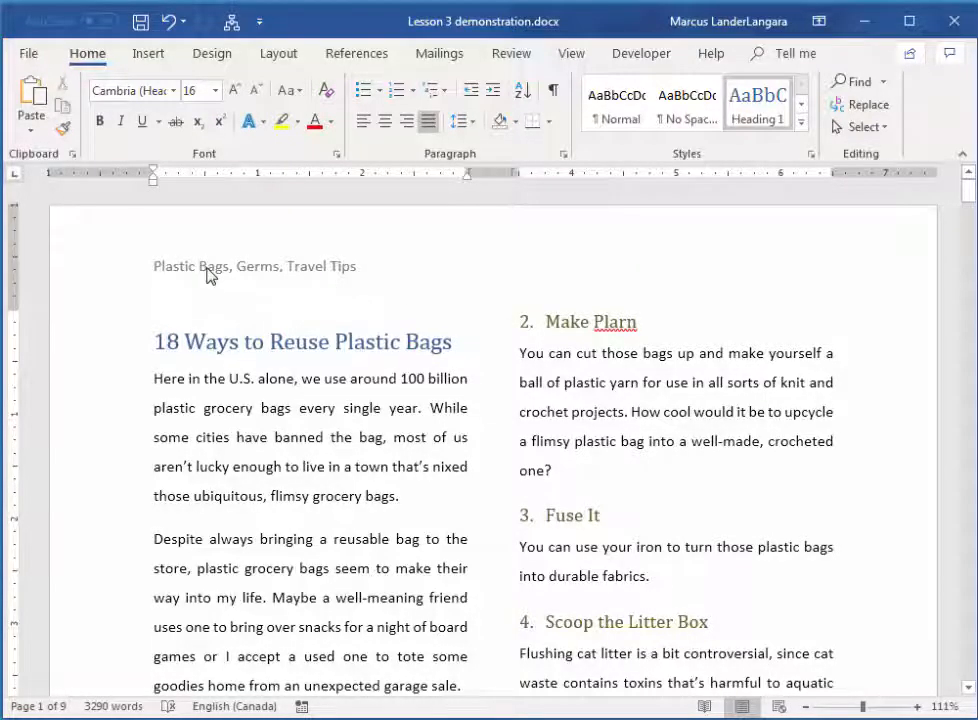
Delete the "Plastic Bags, Germs, Travel Tips" text from the header and return to the body text
double_click(156, 266)
left_click_drag(155, 265, 419, 260)
key("Delete")
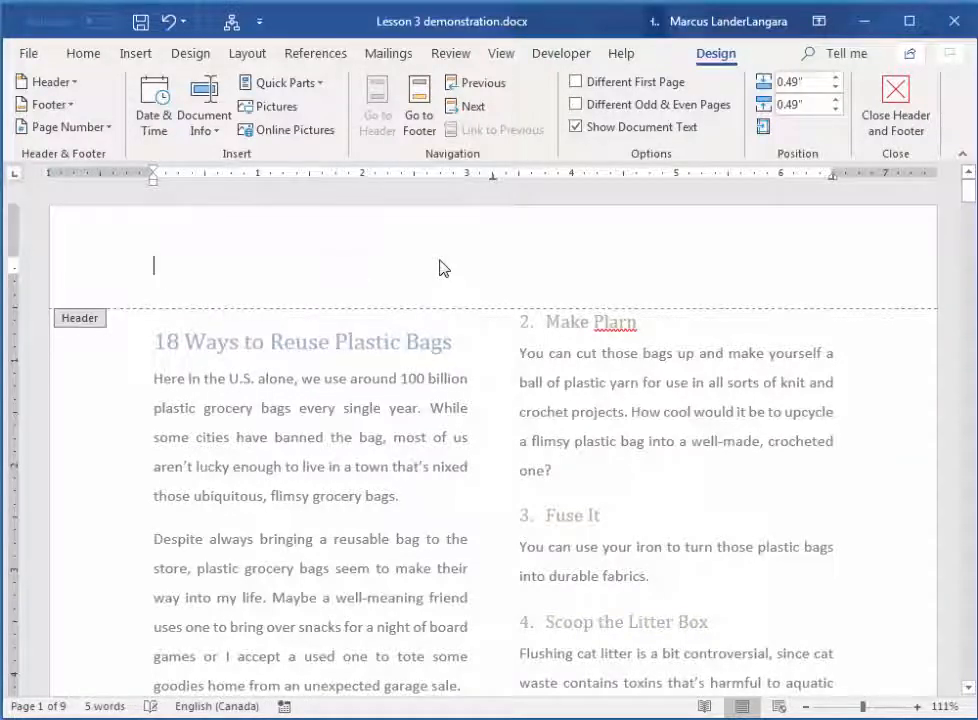
double_click(282, 439)
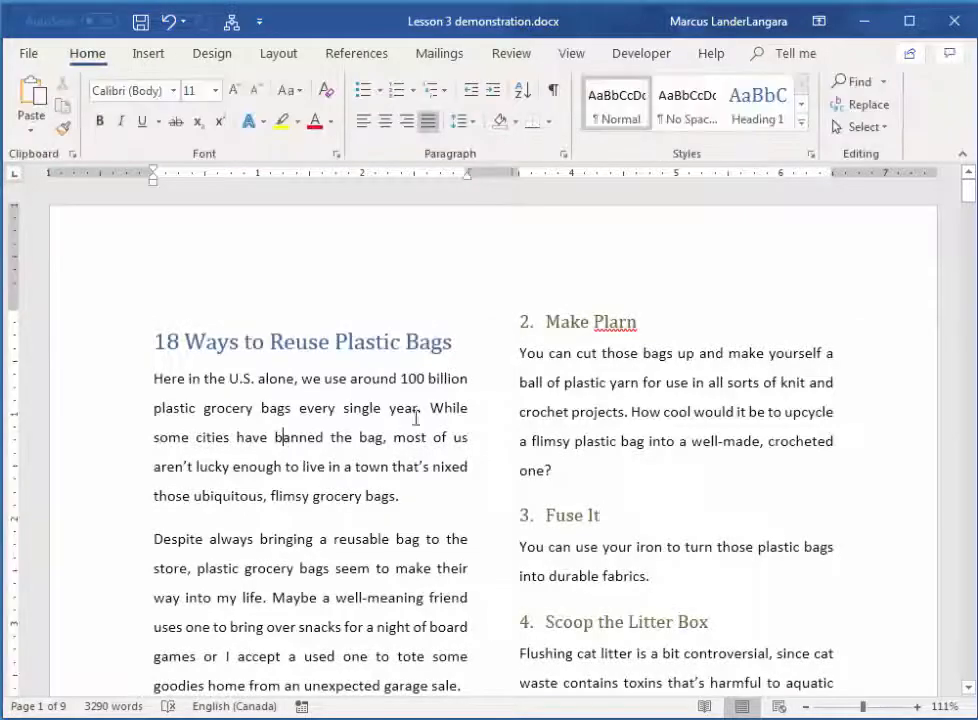
Delete the page numbering from the first page's footer
scroll(430, 420, "down", 5)
scroll(440, 433, "down", 8)
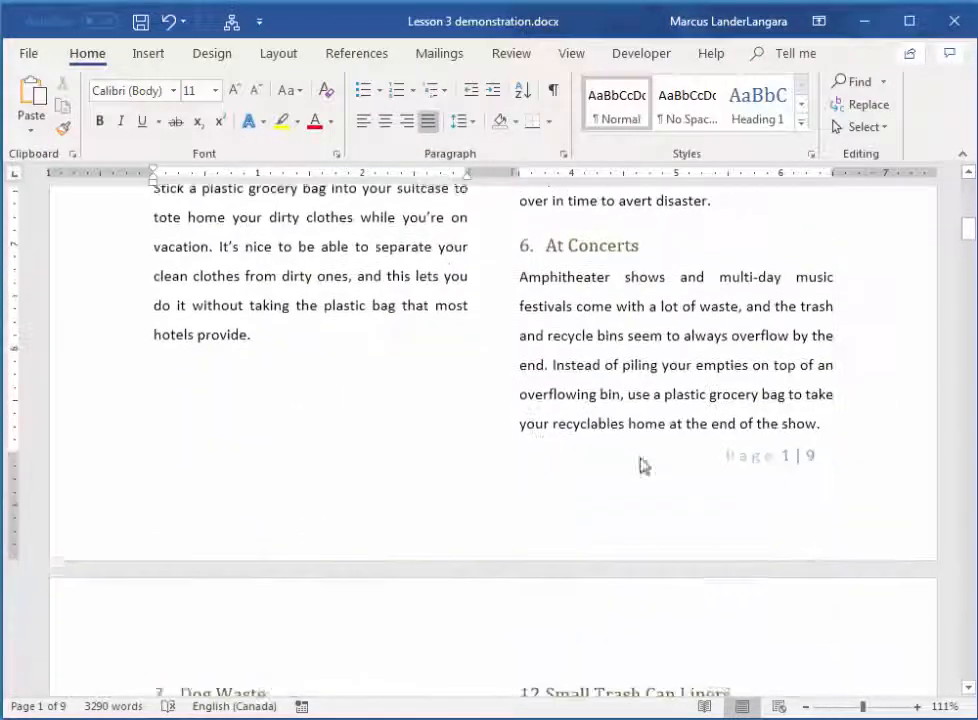
double_click(768, 463)
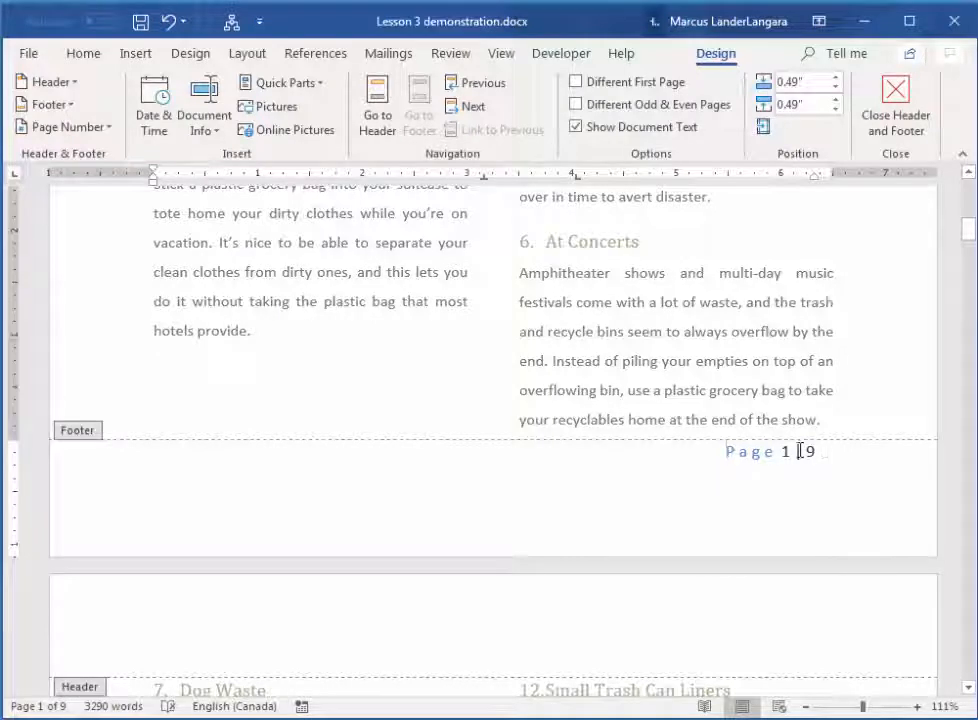
left_click_drag(812, 451, 741, 471)
key("Delete")
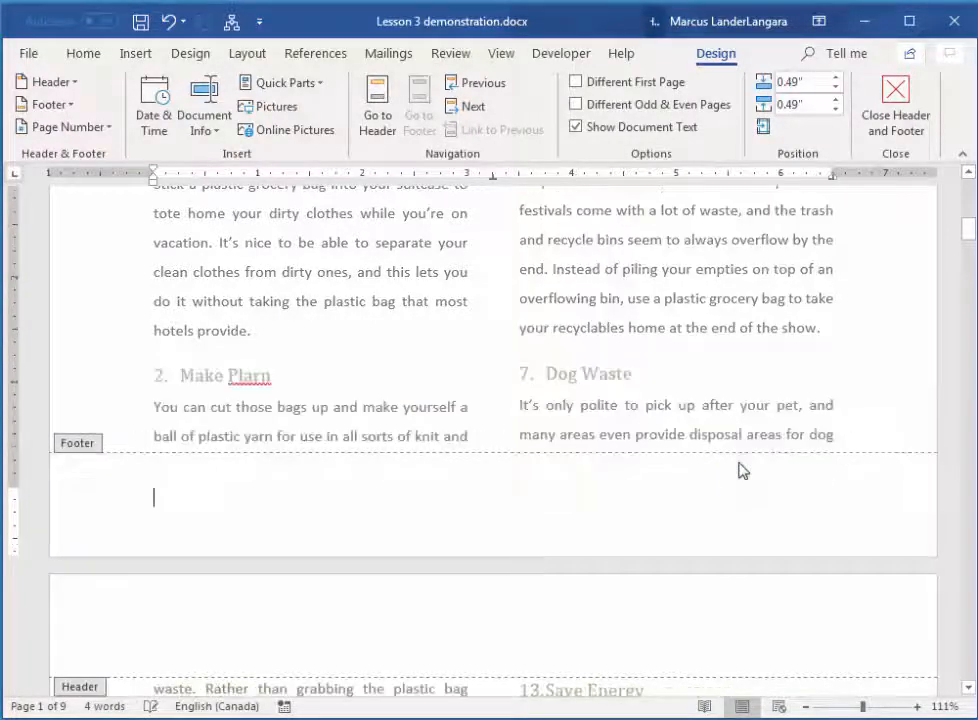
Enable different headers and footers for the first page and for odd and even pages
left_click_drag(968, 244, 968, 194)
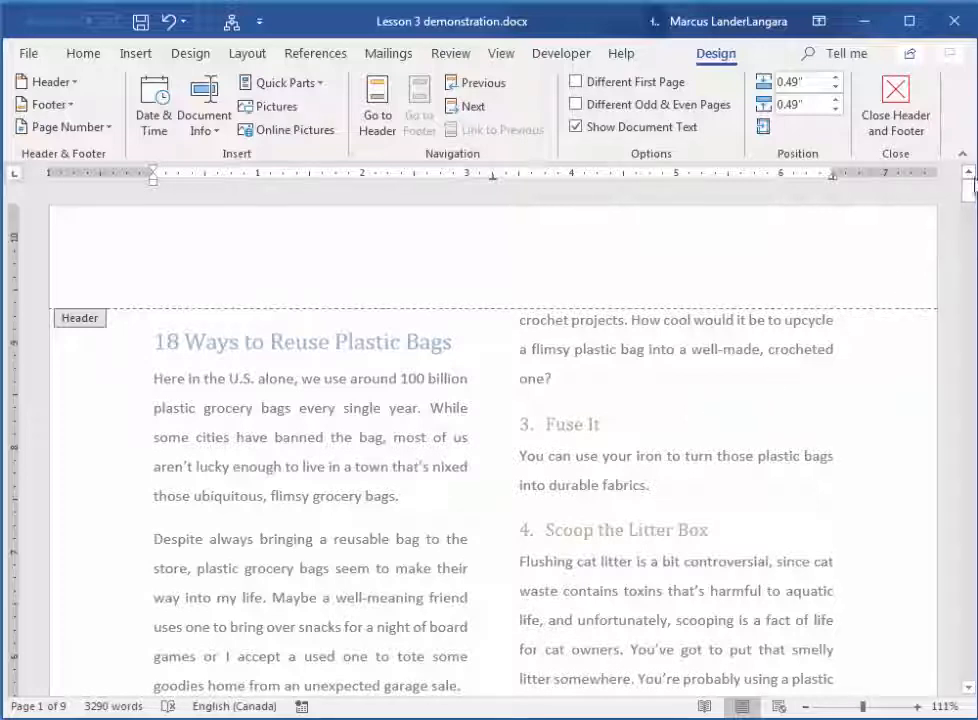
left_click_drag(969, 205, 969, 244)
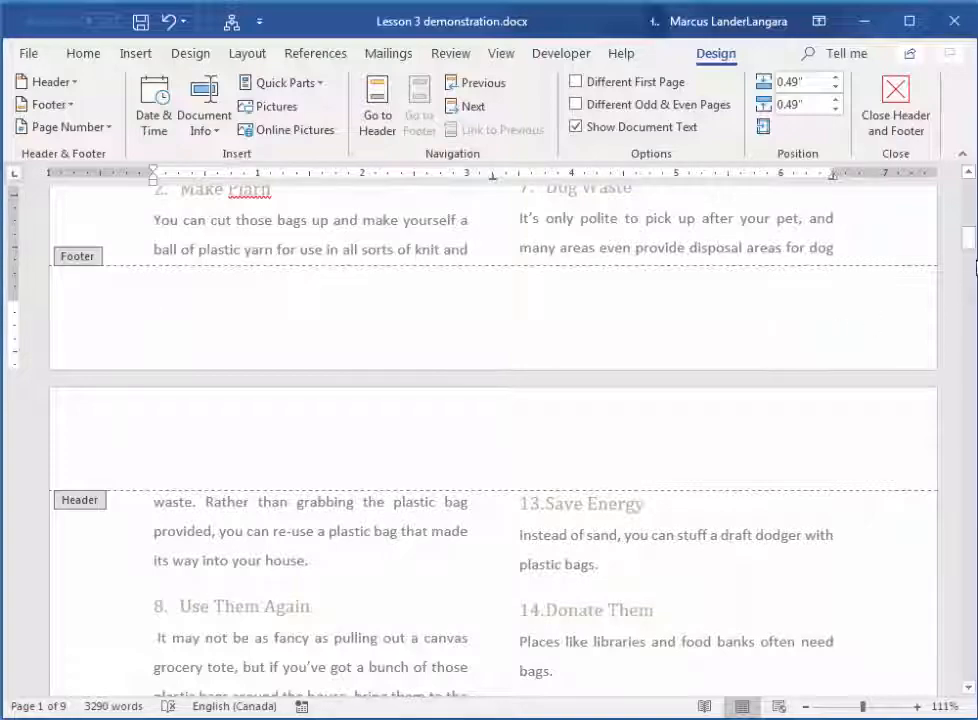
left_click_drag(968, 238, 967, 190)
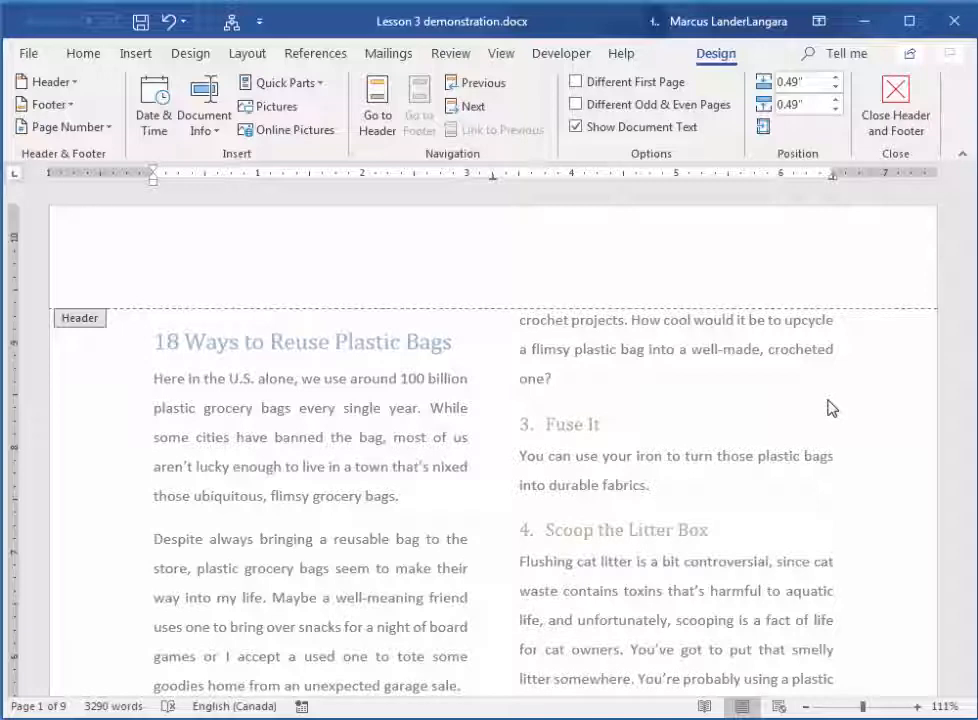
left_click(578, 84)
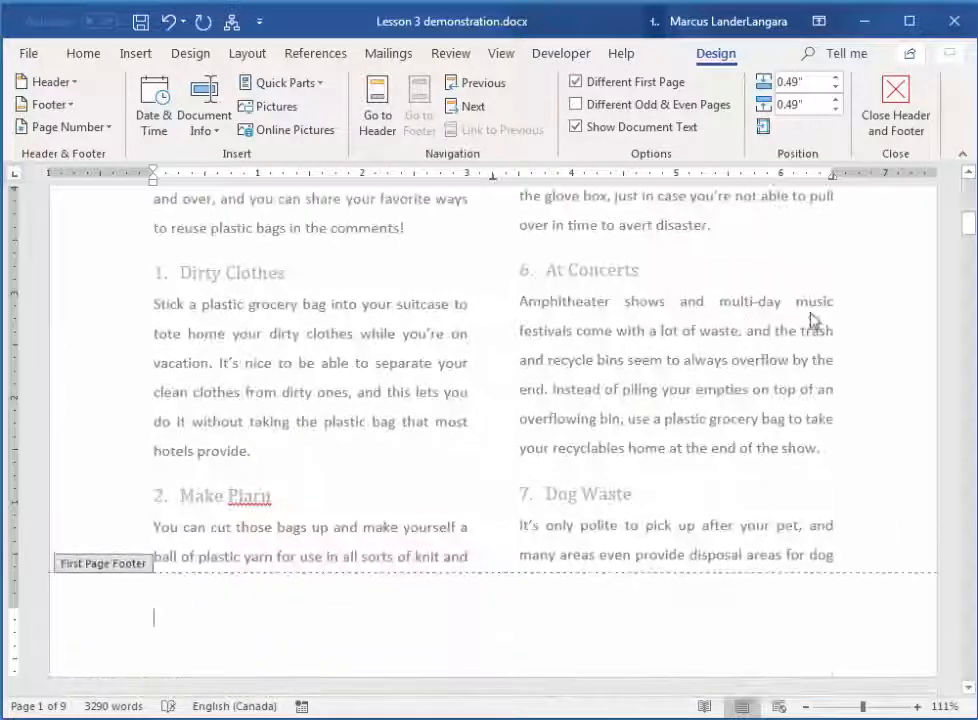
left_click(577, 104)
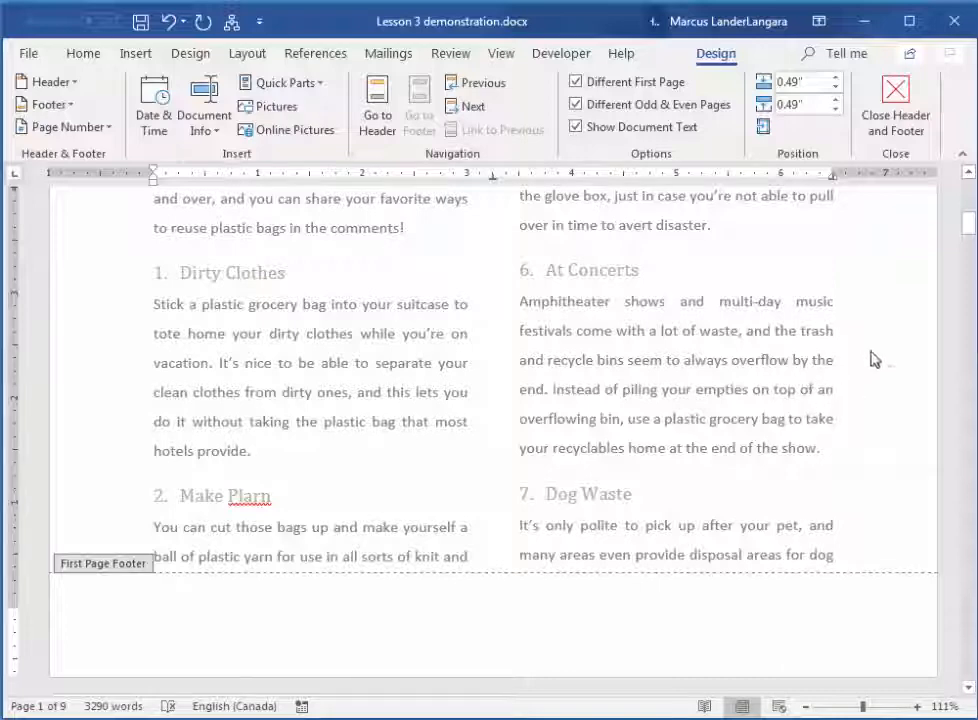
Insert the Banded header on the first page and set its document title to ARTICLES
left_click_drag(969, 222, 968, 180)
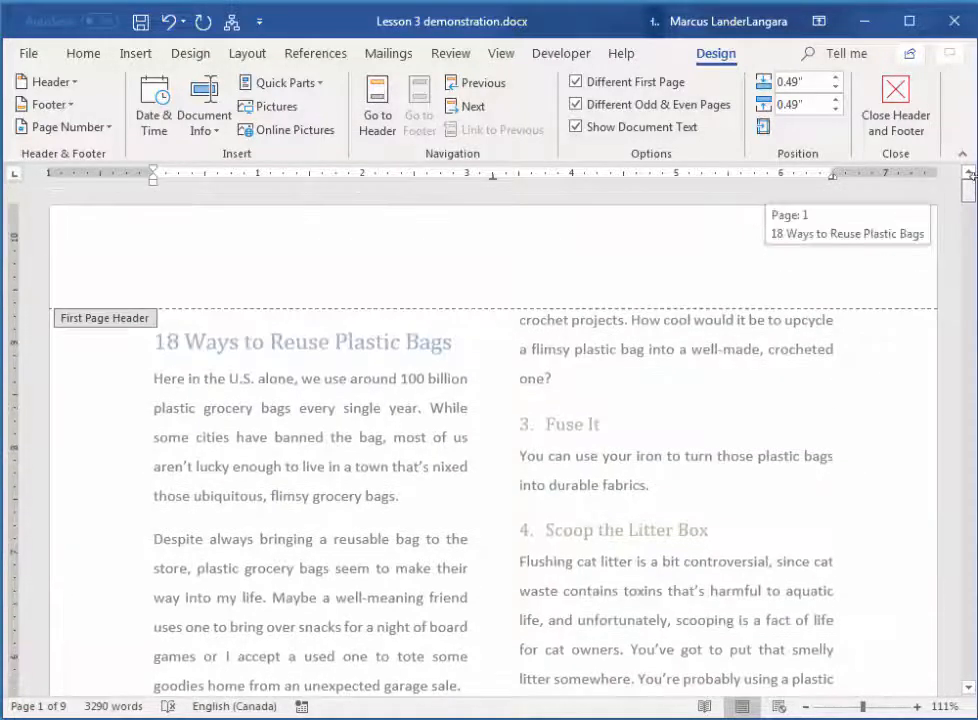
left_click(483, 261)
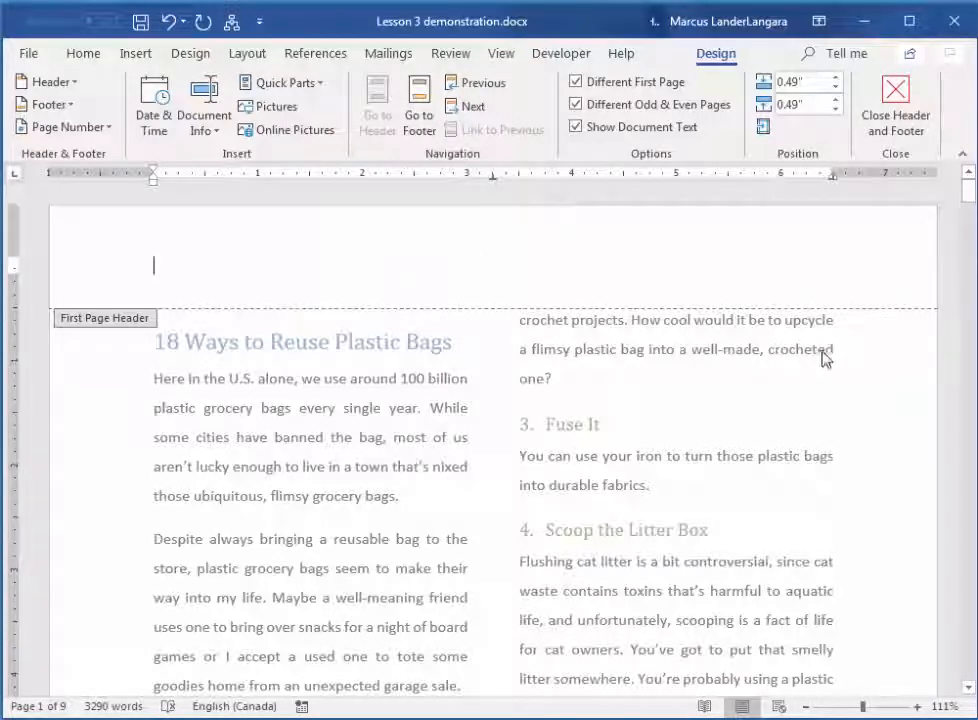
left_click(138, 56)
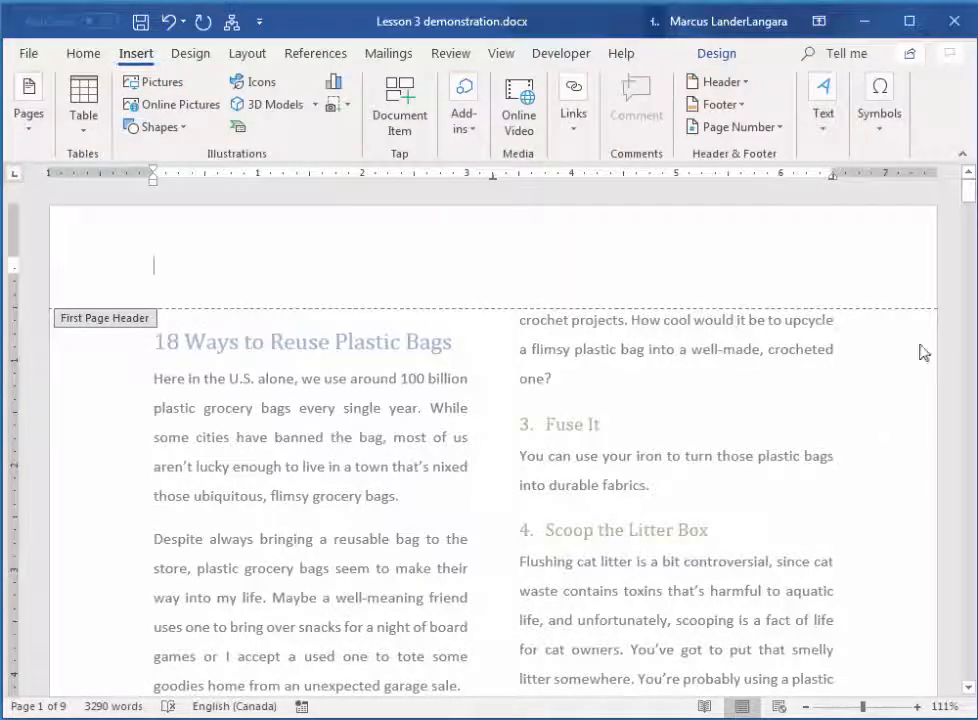
left_click(741, 88)
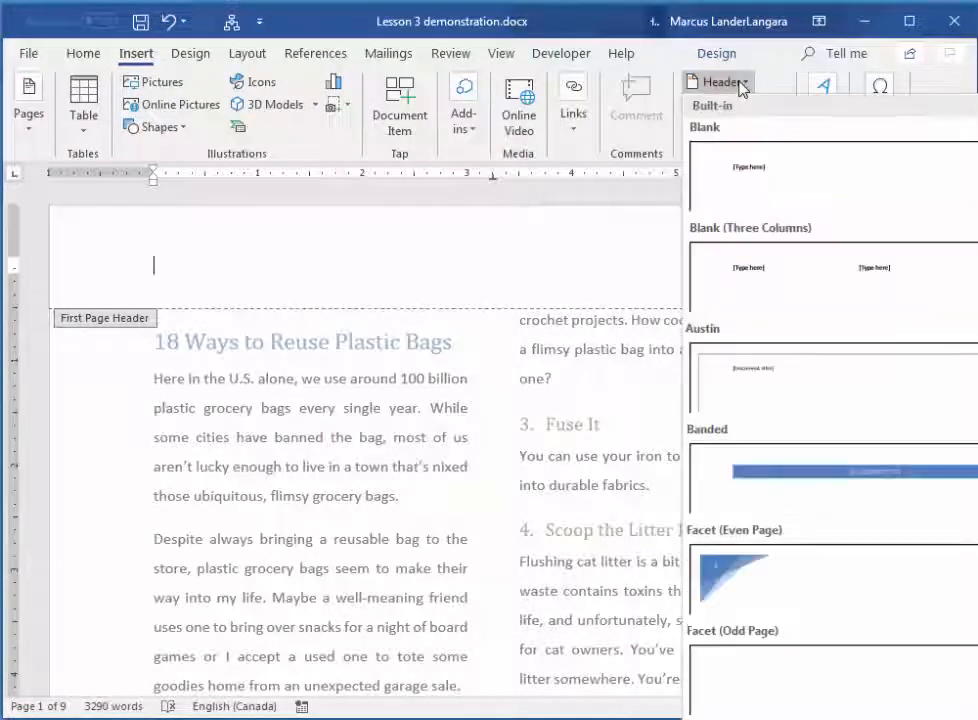
left_click(871, 477)
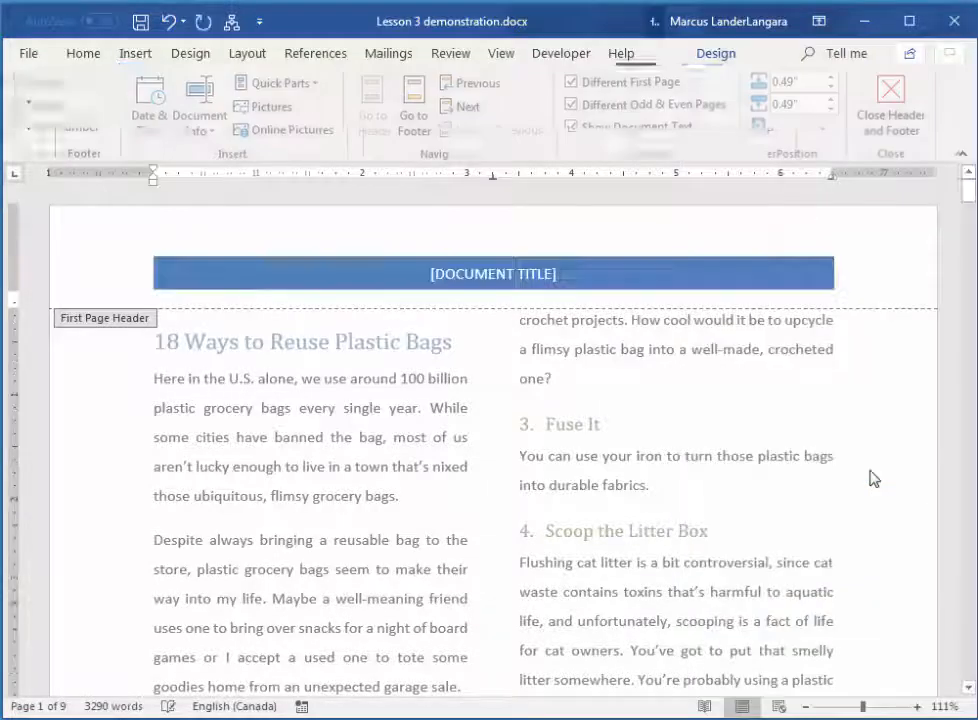
left_click(521, 277)
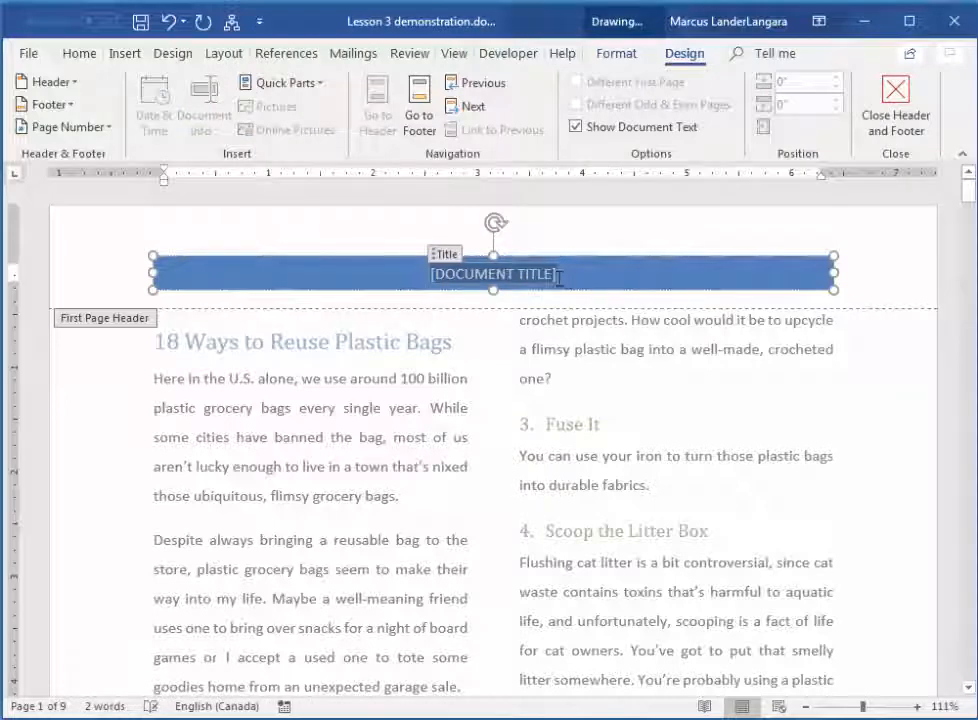
type("A")
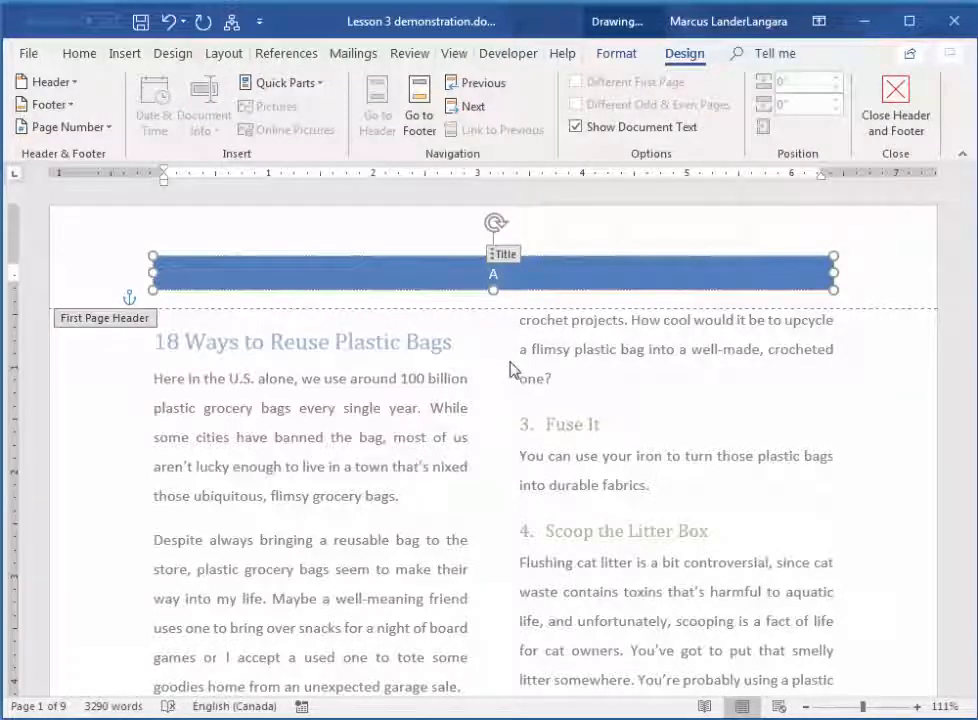
type("RTICLES")
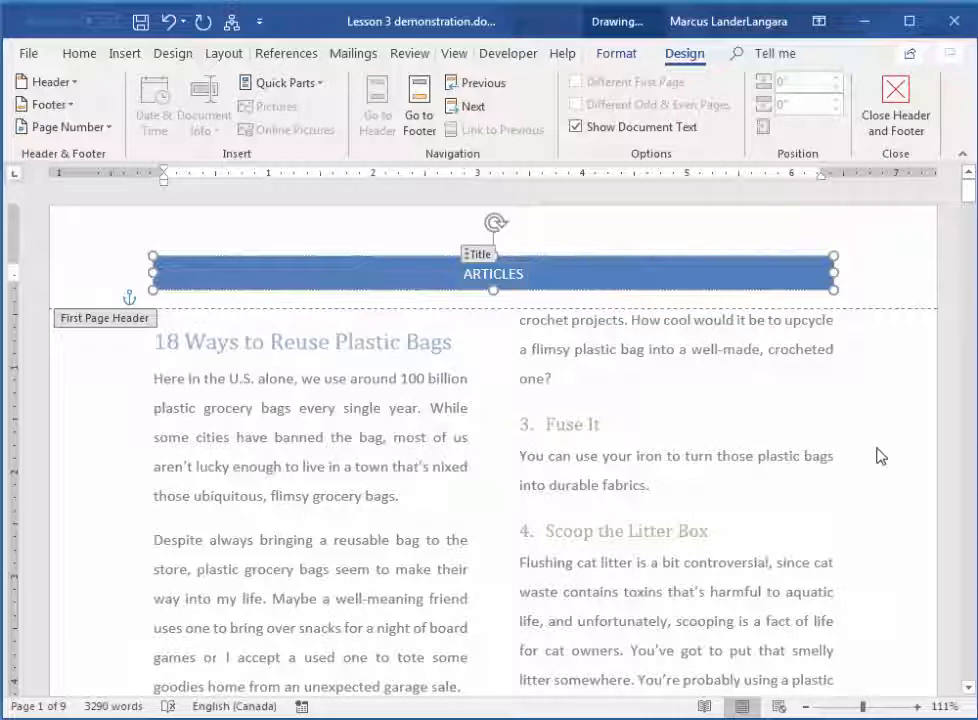
Insert the Facet (Even Page) header in the even page header on page 2
left_click(965, 685)
left_click(965, 685)
left_click(965, 685)
left_click(965, 685)
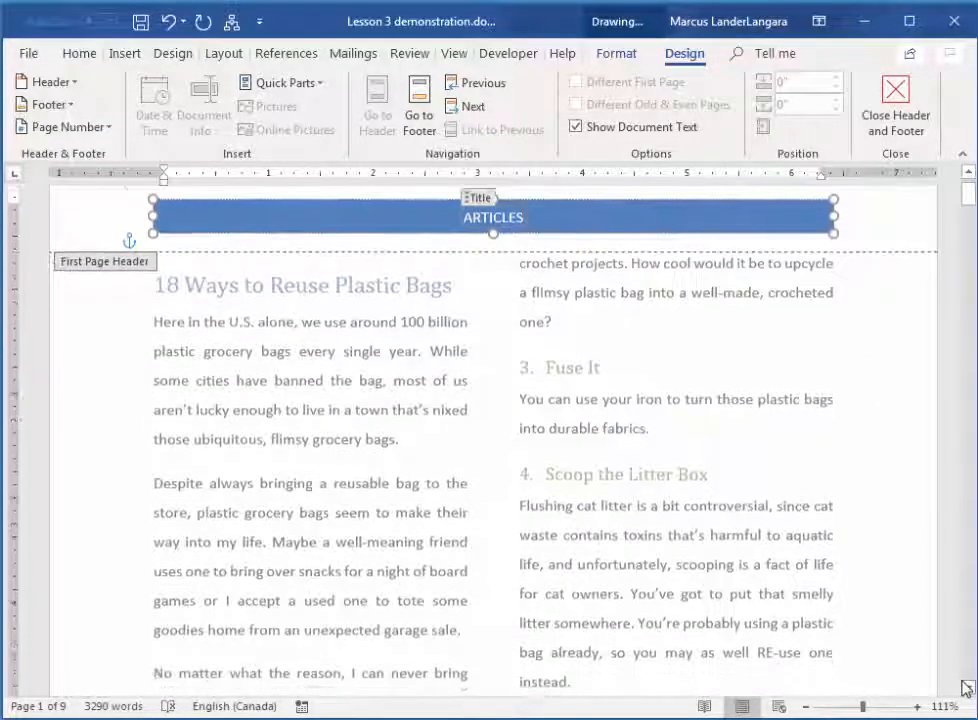
scroll(965, 687, "down", 6)
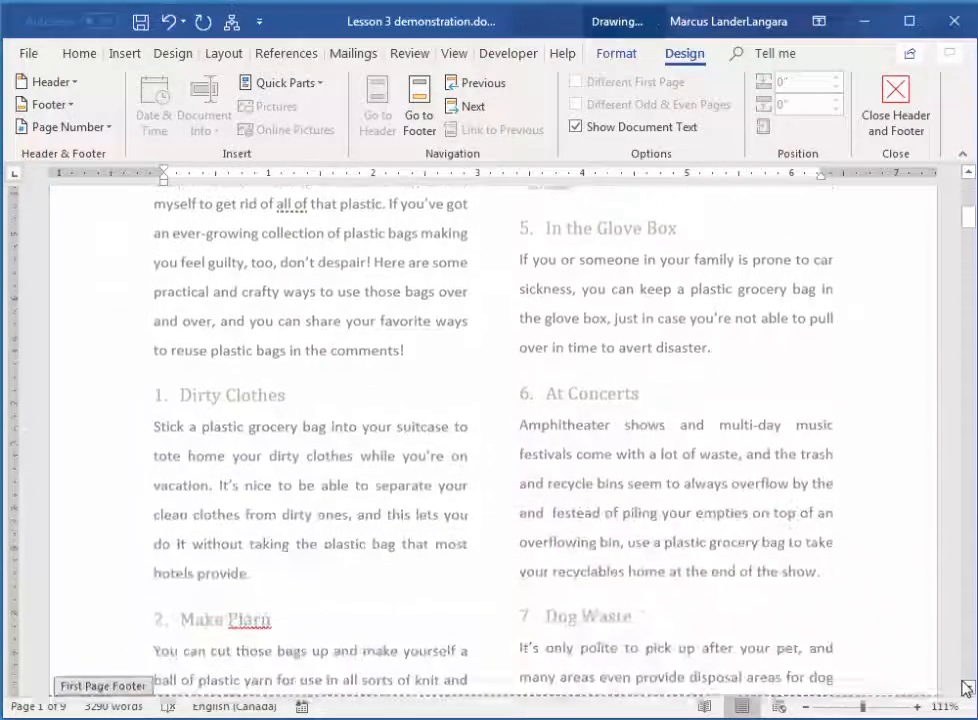
scroll(965, 687, "down", 5)
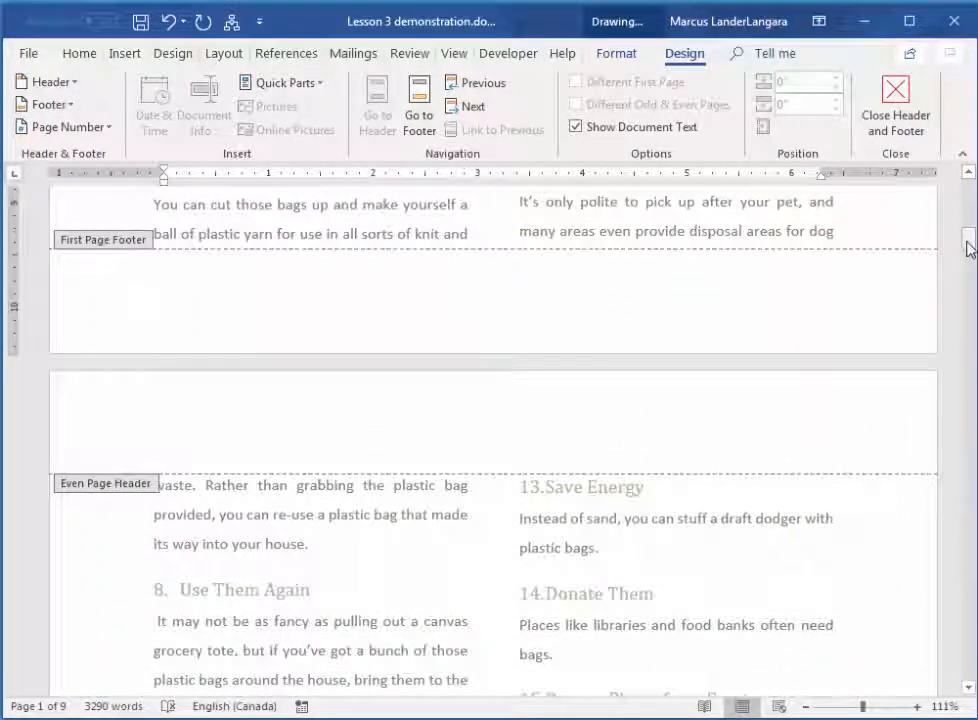
mouse_move(968, 248)
left_mouse_down()
mouse_move(970, 190)
mouse_move(970, 241)
left_mouse_up()
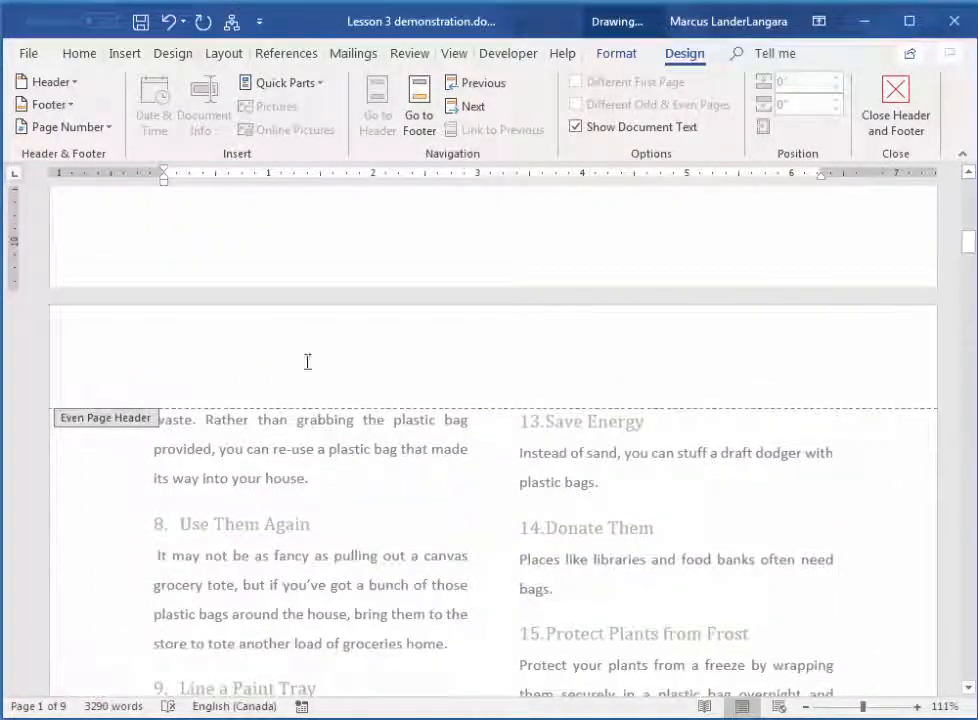
left_click(260, 361)
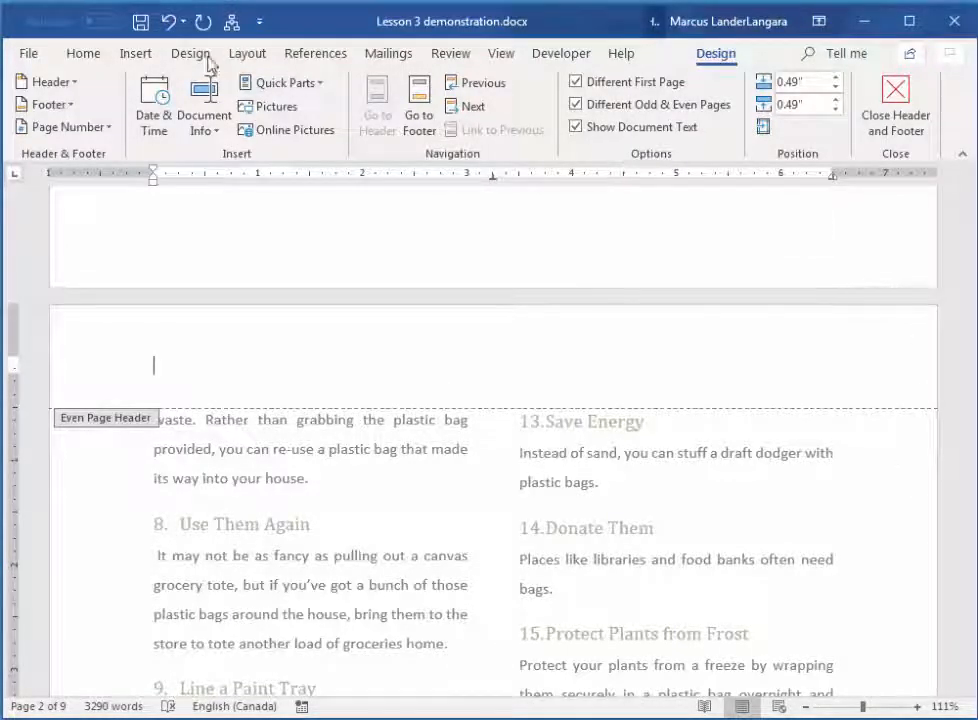
left_click(135, 55)
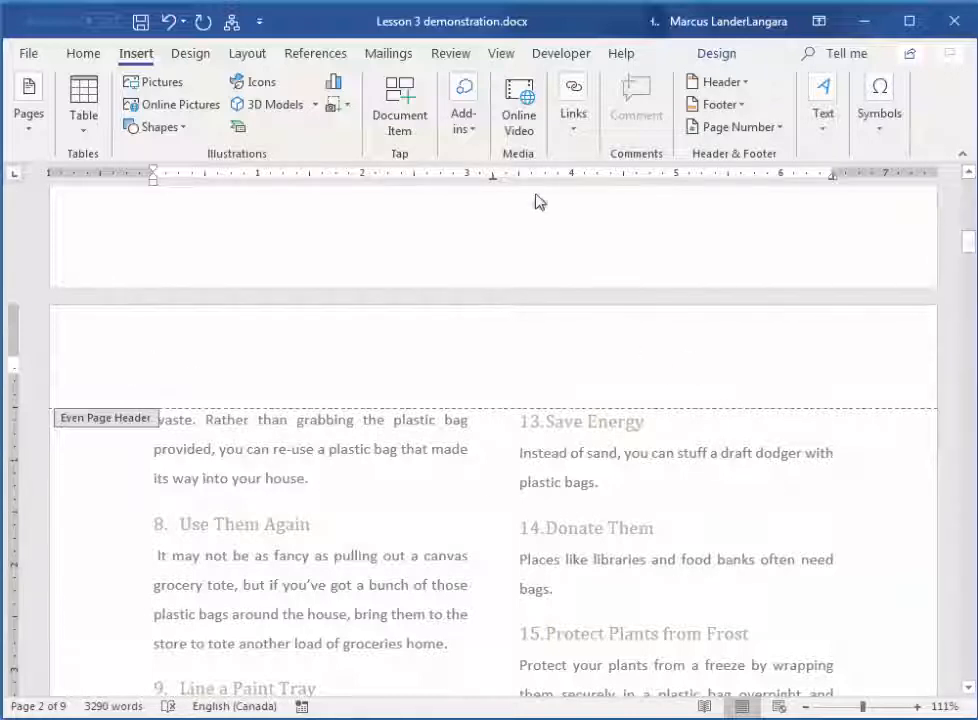
left_click(720, 82)
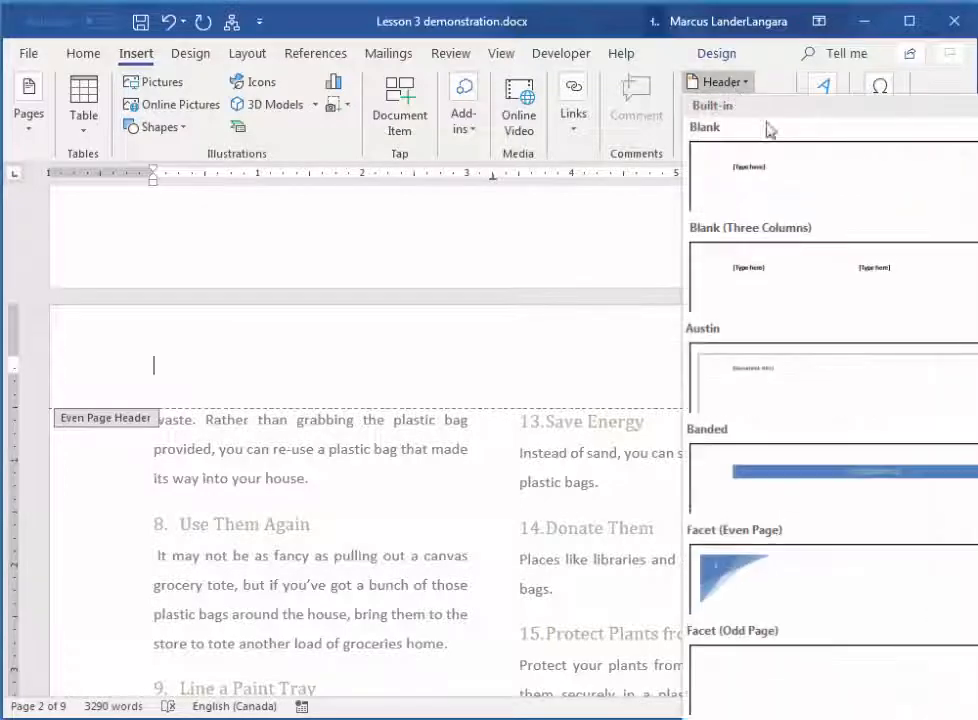
left_click(727, 588)
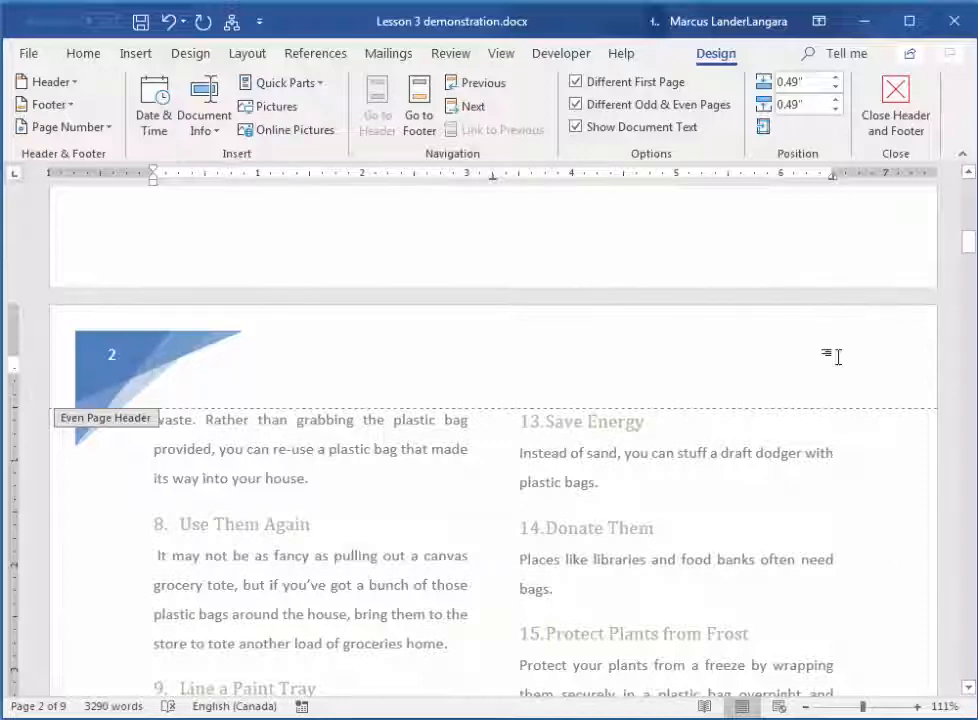
Insert the Facet (Odd Page) header in the odd page header on page 3 and return to the body text
left_click(458, 108)
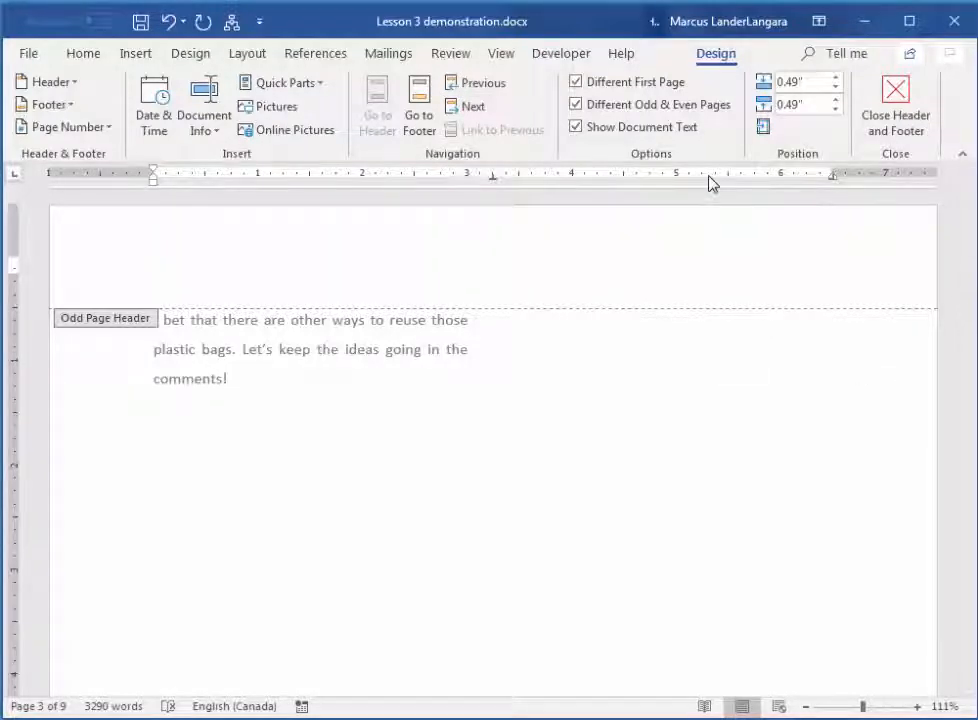
left_click(137, 54)
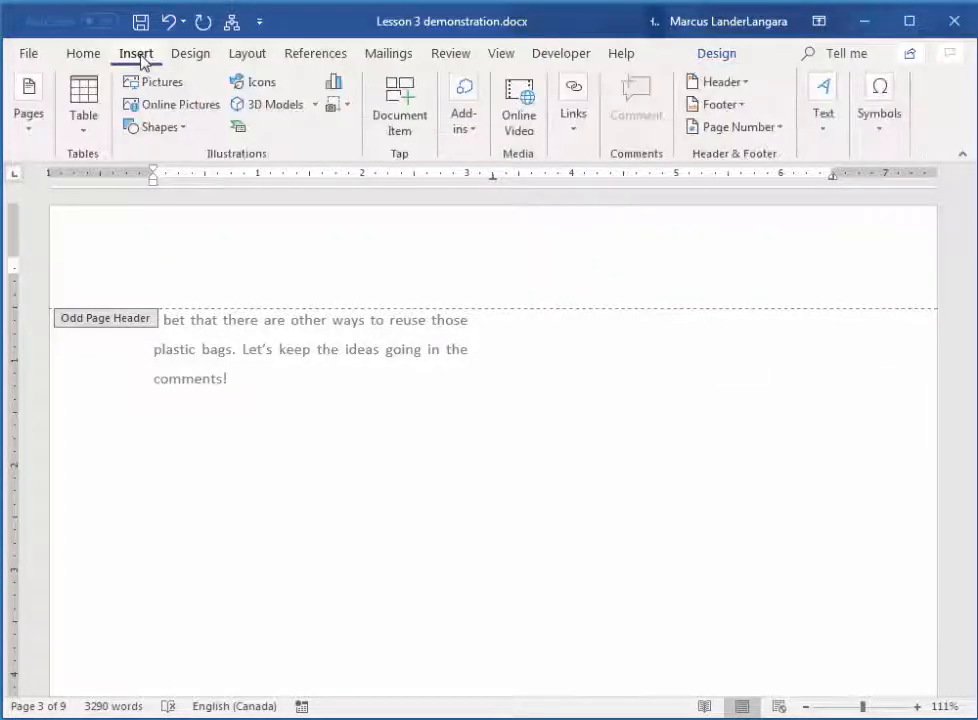
left_click(738, 82)
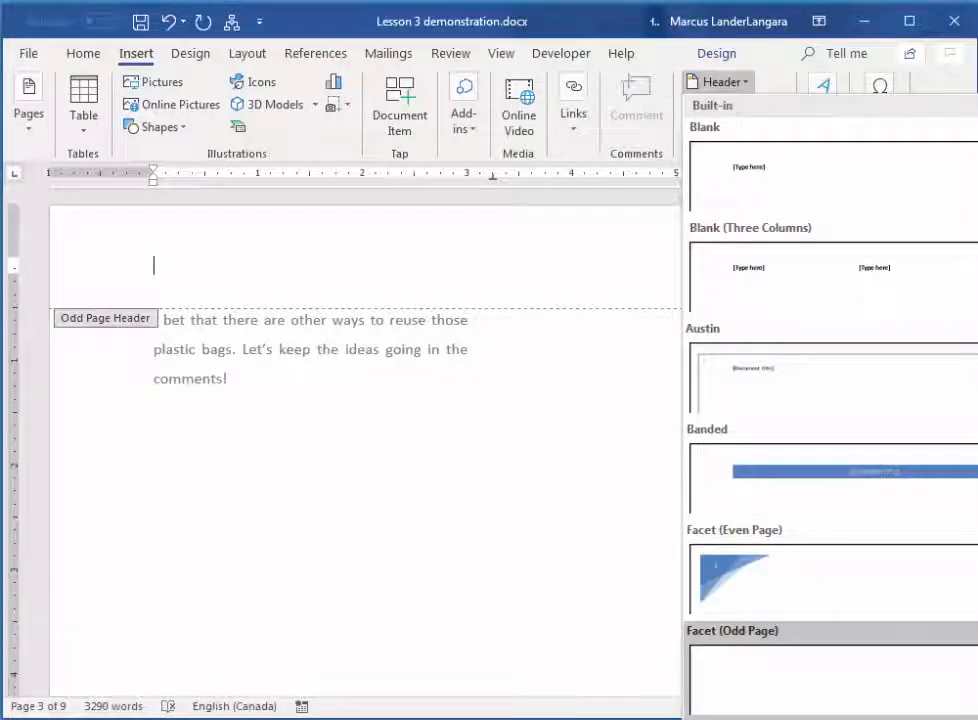
left_click(807, 668)
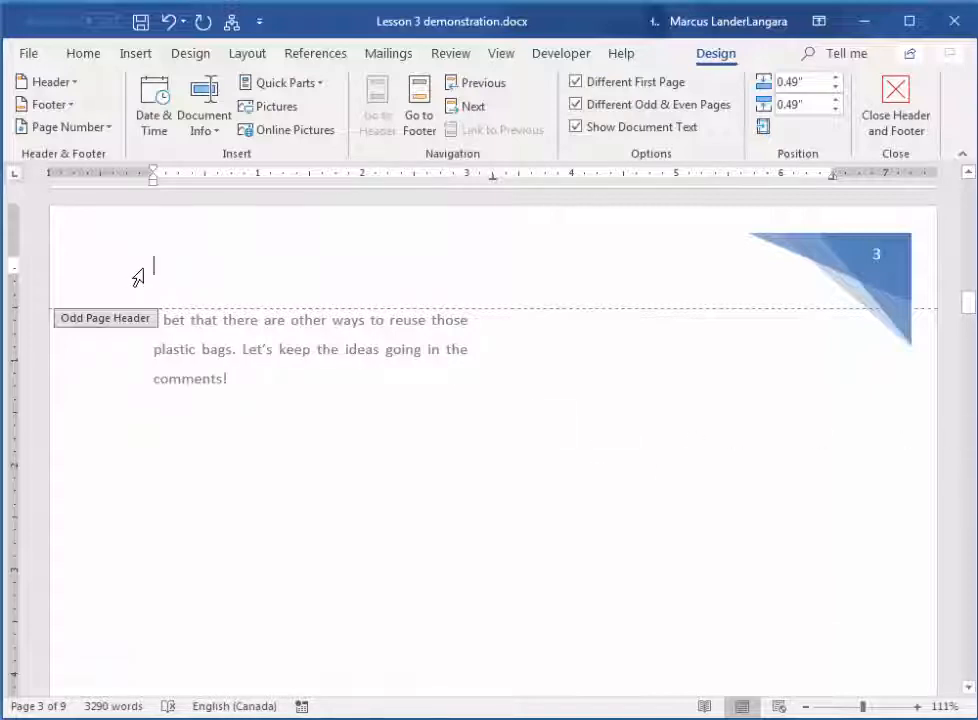
left_click(903, 113)
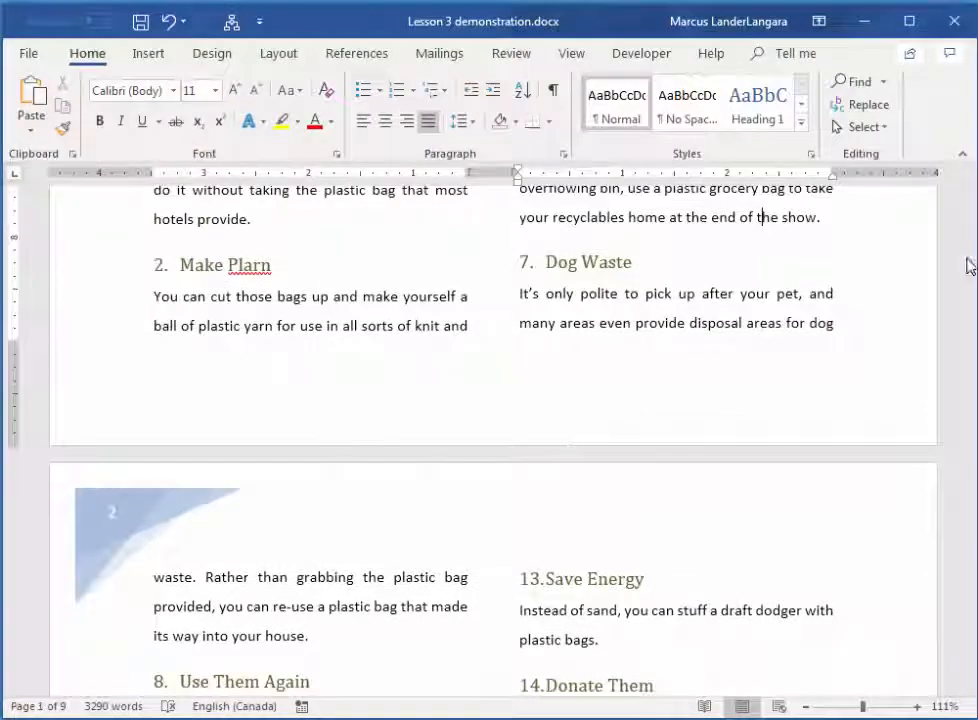
Look through the first three pages to check the first, even and odd page headers, and return to the first page
scroll(840, 397, "up", 5)
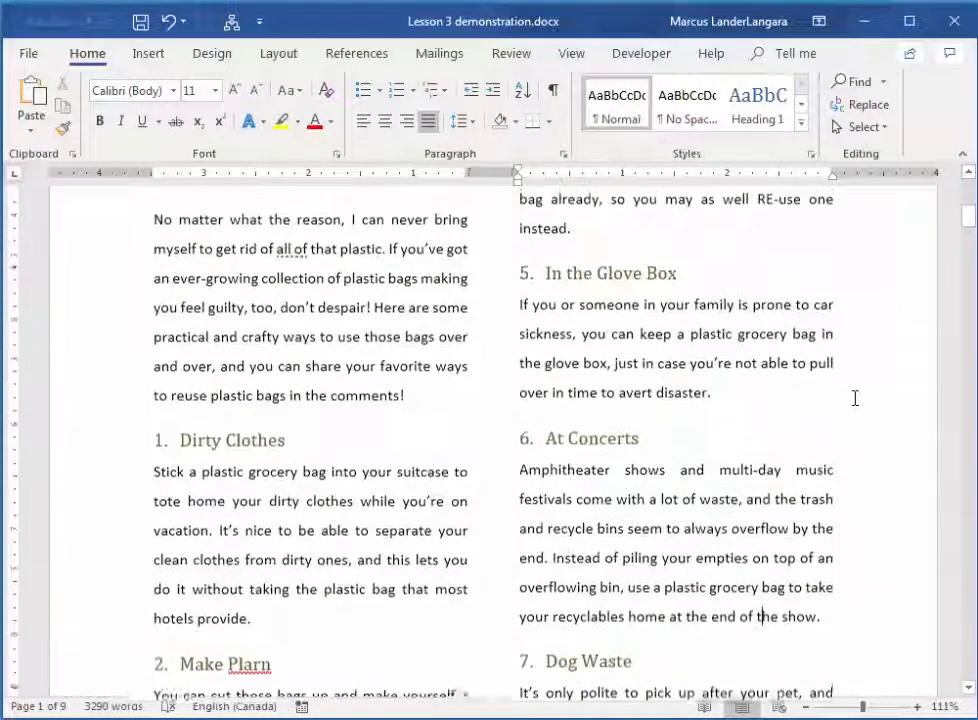
scroll(860, 400, "up", 5)
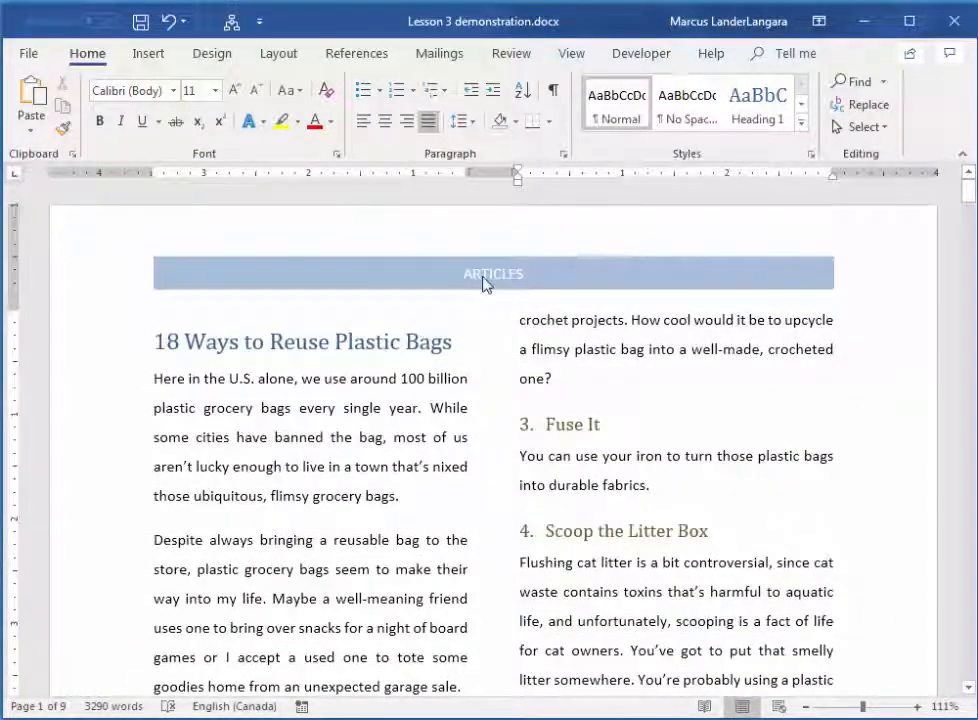
scroll(751, 452, "down", 10)
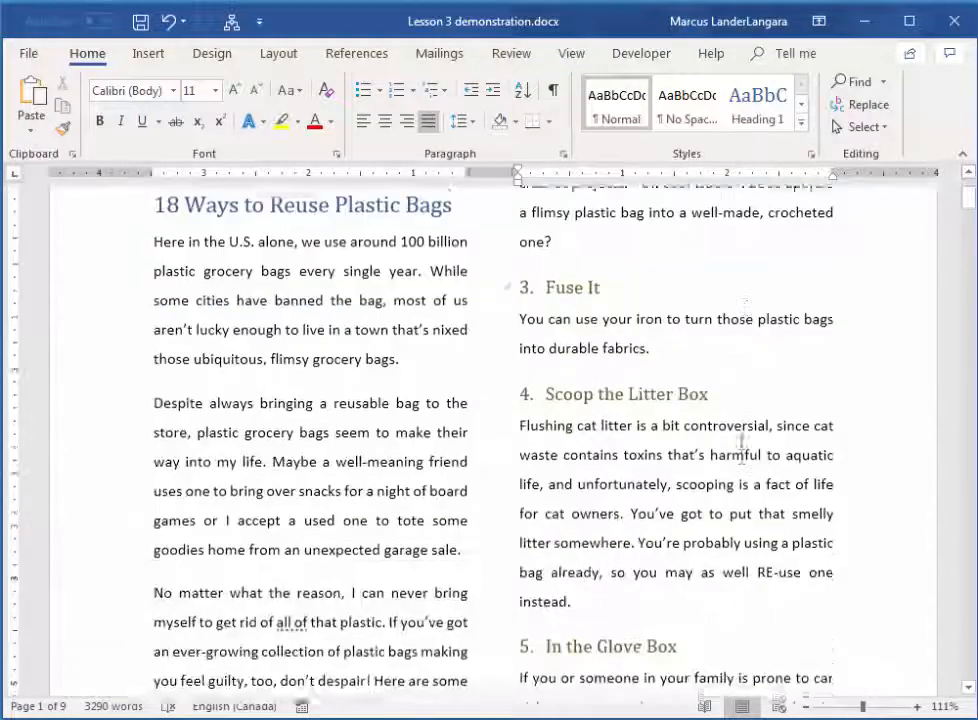
scroll(740, 449, "down", 5)
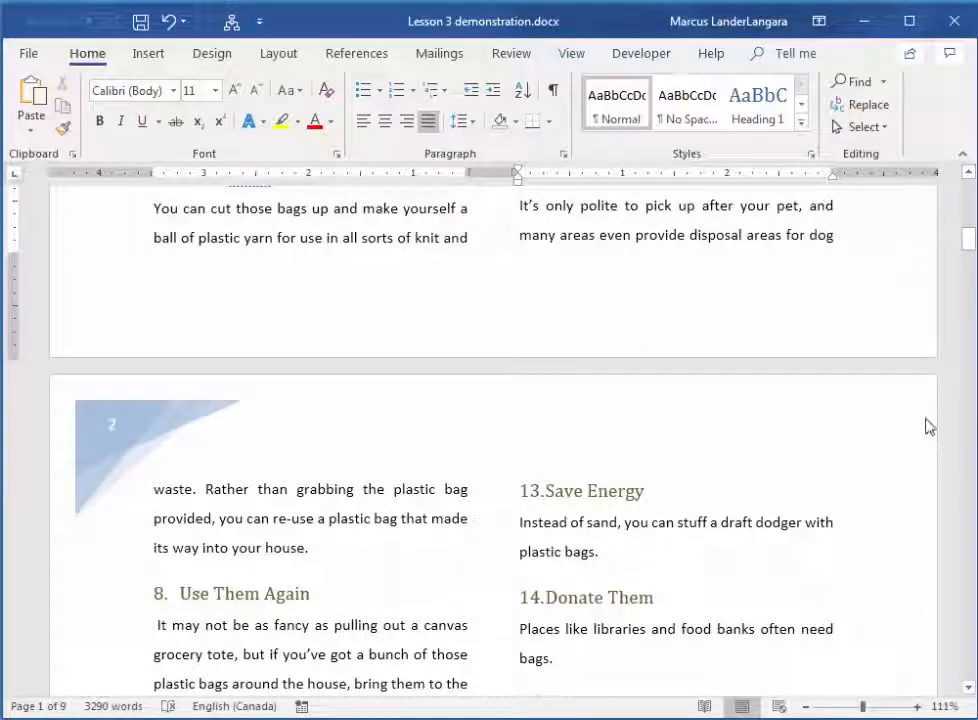
scroll(891, 484, "down", 10)
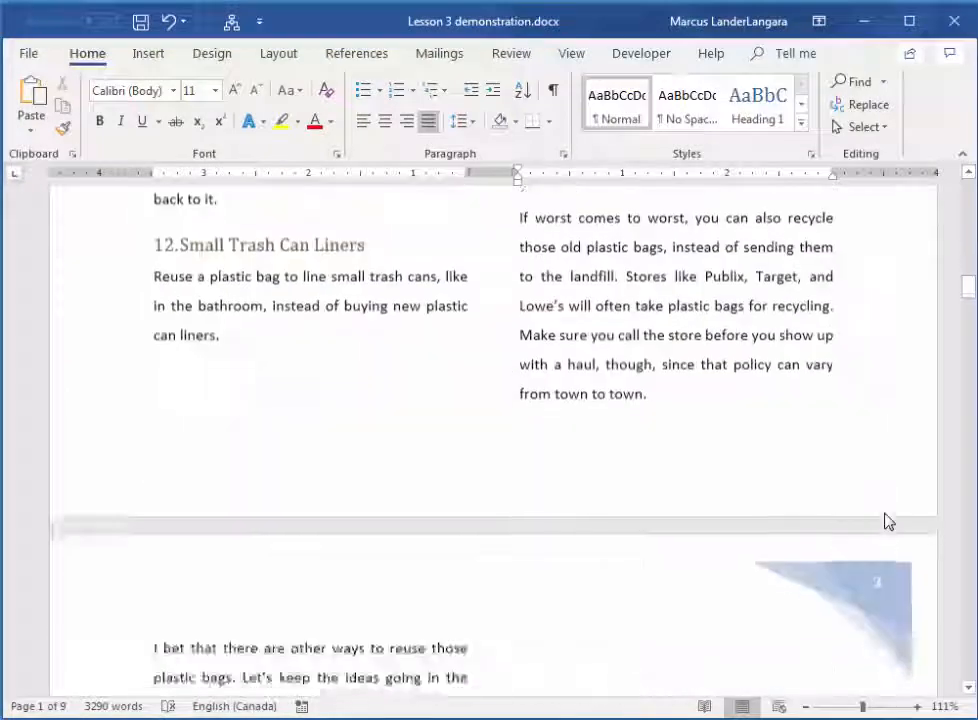
scroll(888, 521, "down", 5)
scroll(856, 538, "down", 5)
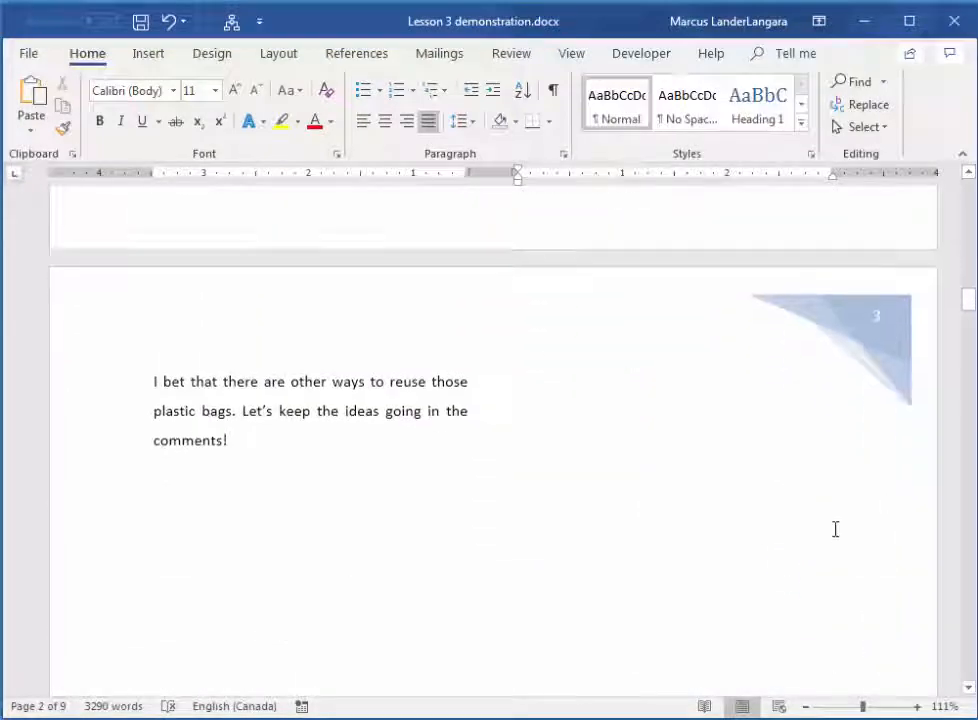
scroll(869, 526, "up", 8)
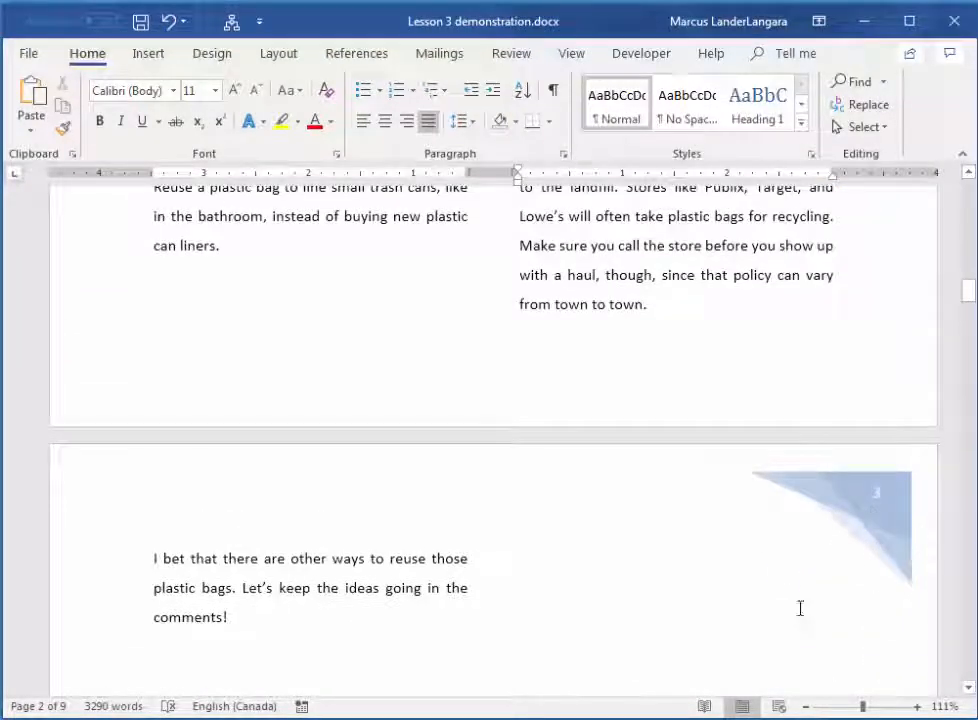
scroll(805, 580, "up", 15)
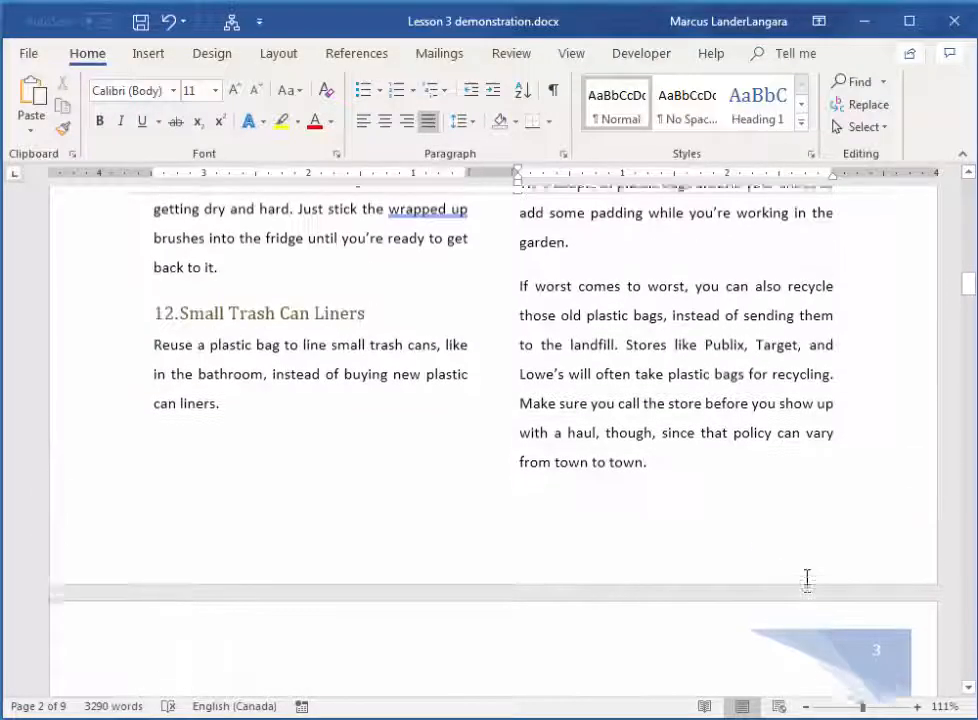
scroll(810, 580, "up", 15)
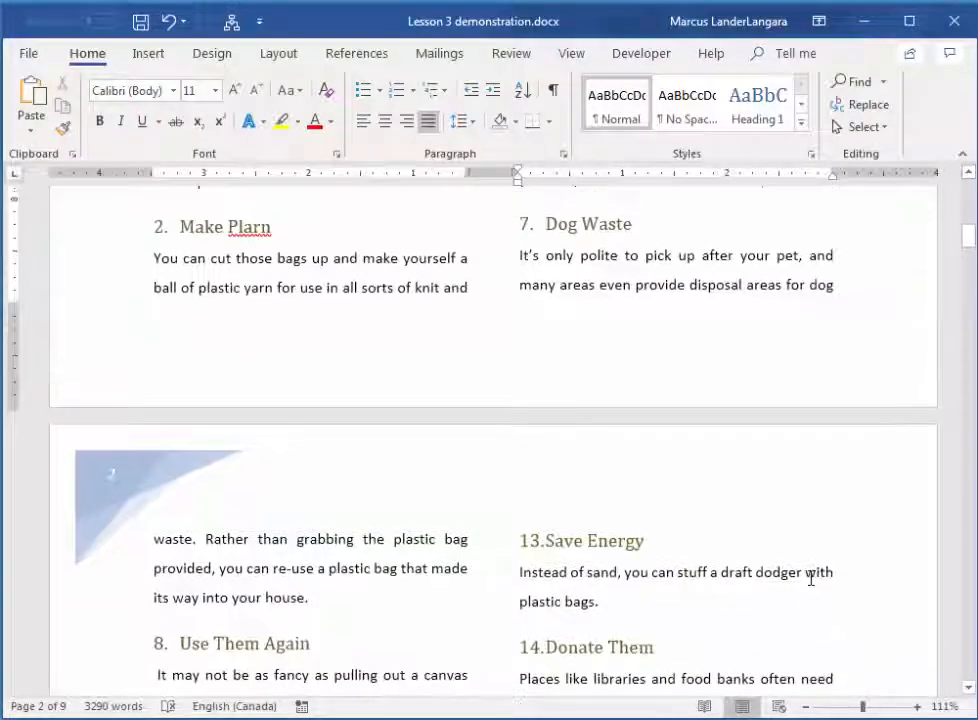
scroll(811, 577, "up", 5)
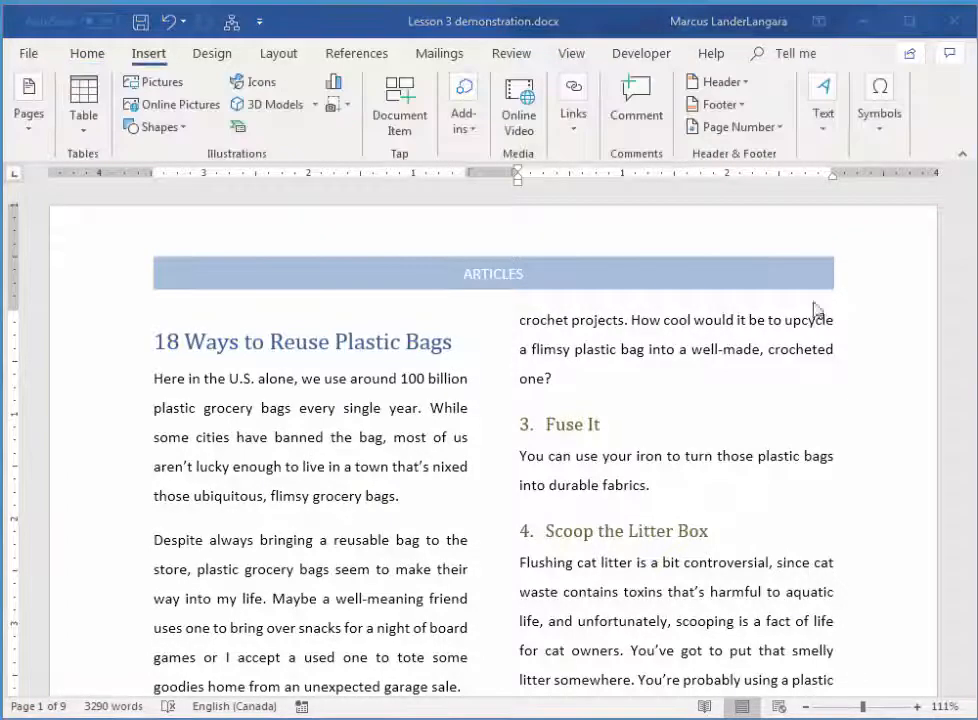
Open the first page's header for editing
double_click(739, 280)
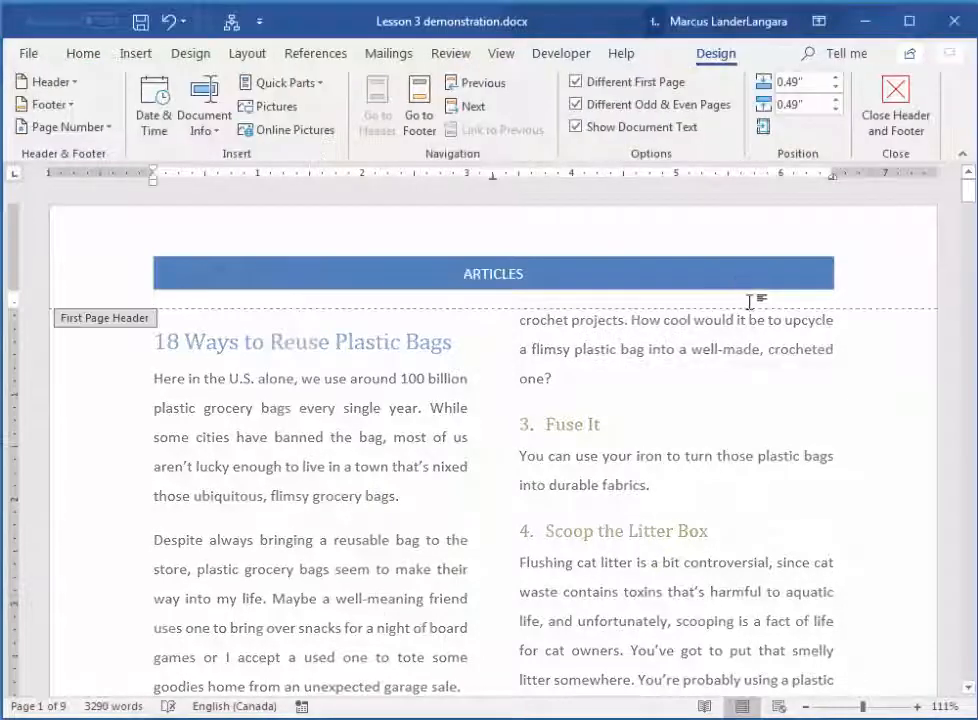